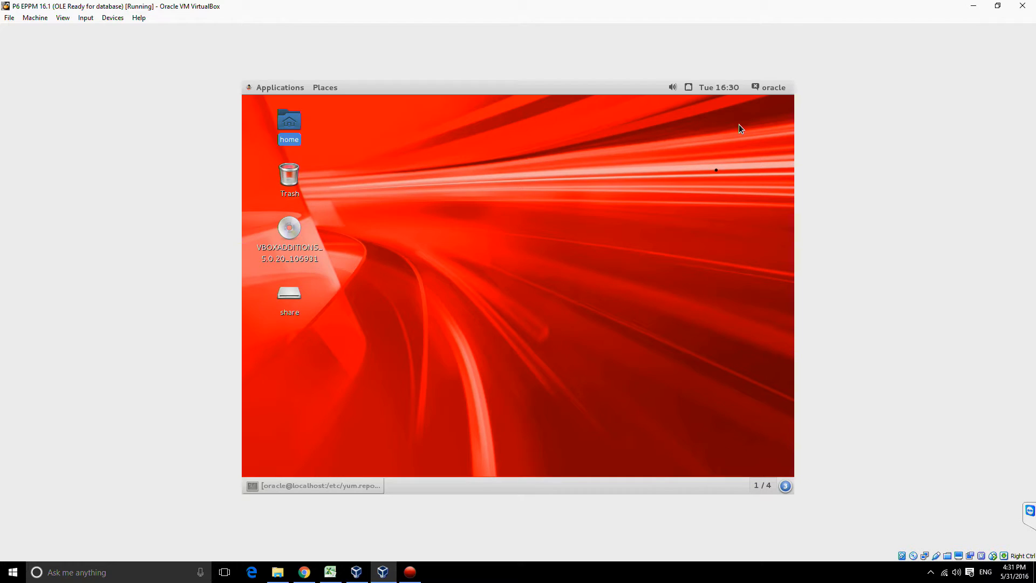
Step: Open the Database folder inside the share folder of the home directory
click(289, 300)
click(292, 142)
double_click(291, 138)
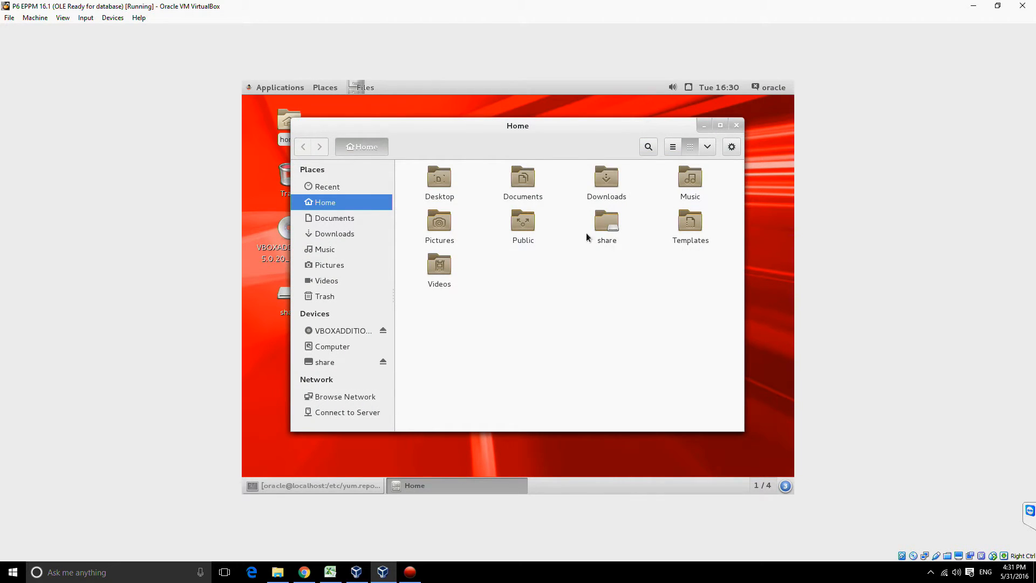
double_click(613, 230)
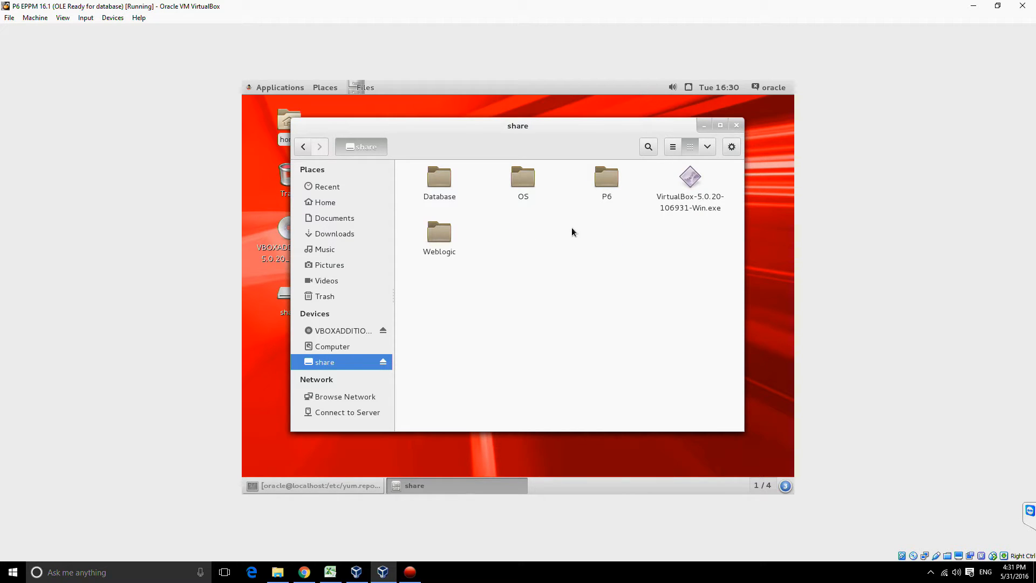
click(442, 188)
double_click(442, 186)
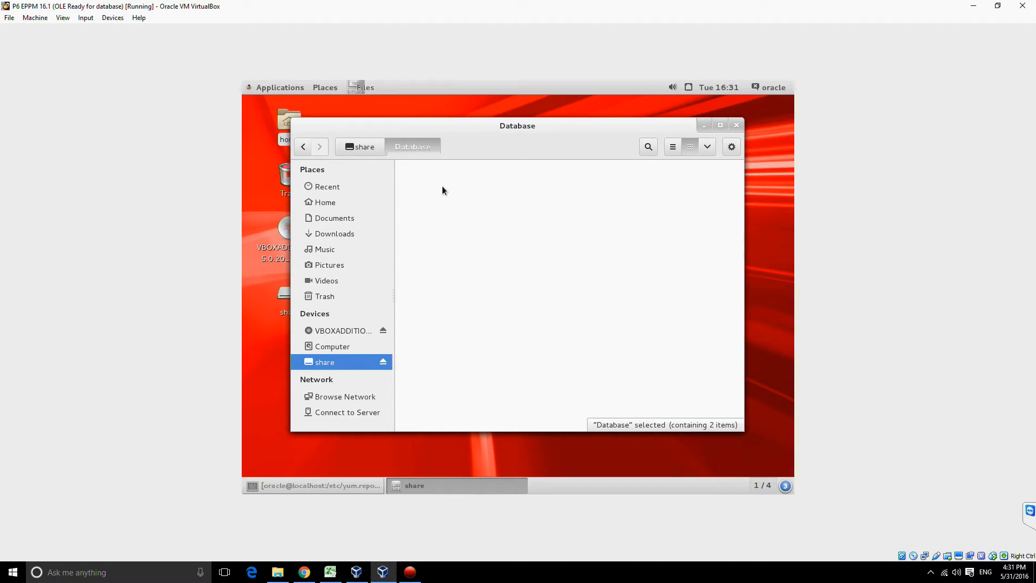
Step: Copy both installer archives, V46095-01_1of2.zip and V46095-01_2of2.zip, from the shared Database folder
drag(558, 236, 419, 187)
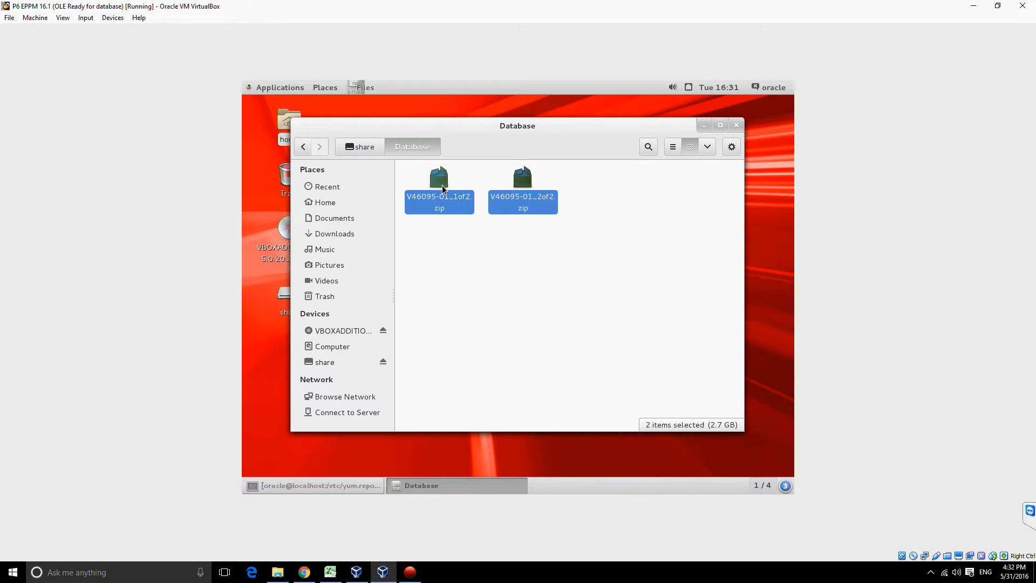
right_click(442, 188)
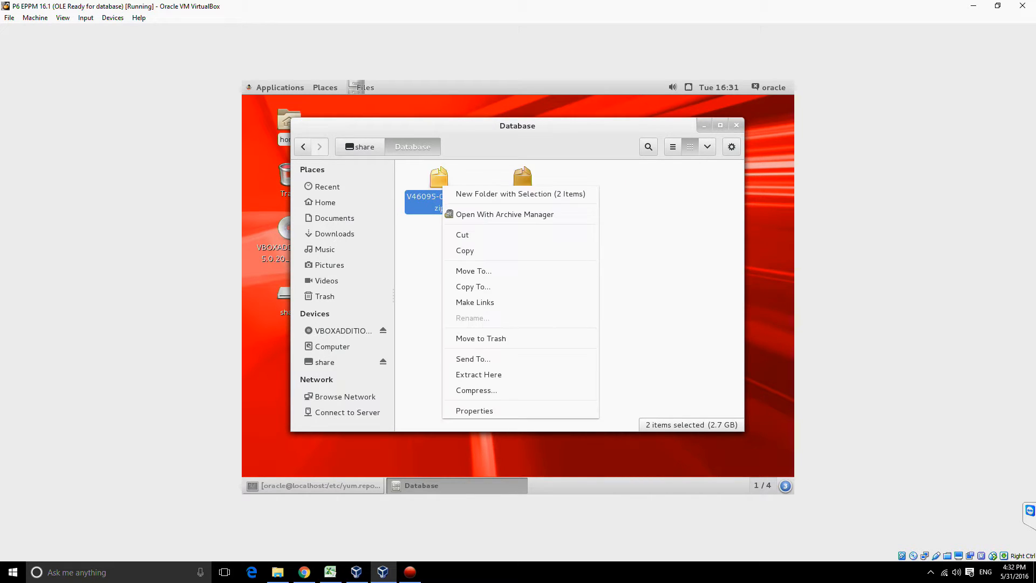
click(488, 253)
Step: Create a new folder named Database inside the home directory's Downloads folder
drag(472, 140, 486, 210)
double_click(292, 124)
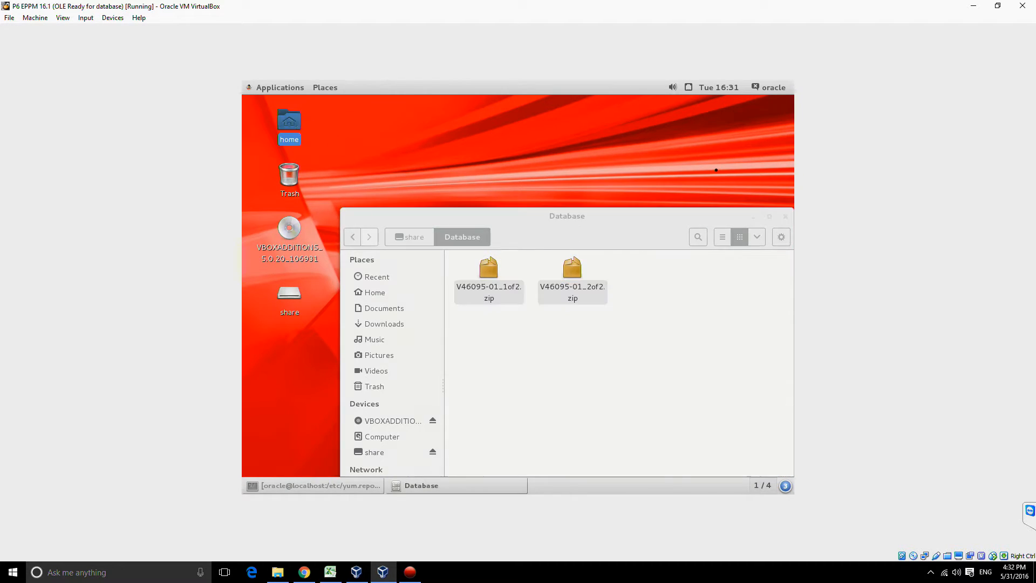
double_click(545, 160)
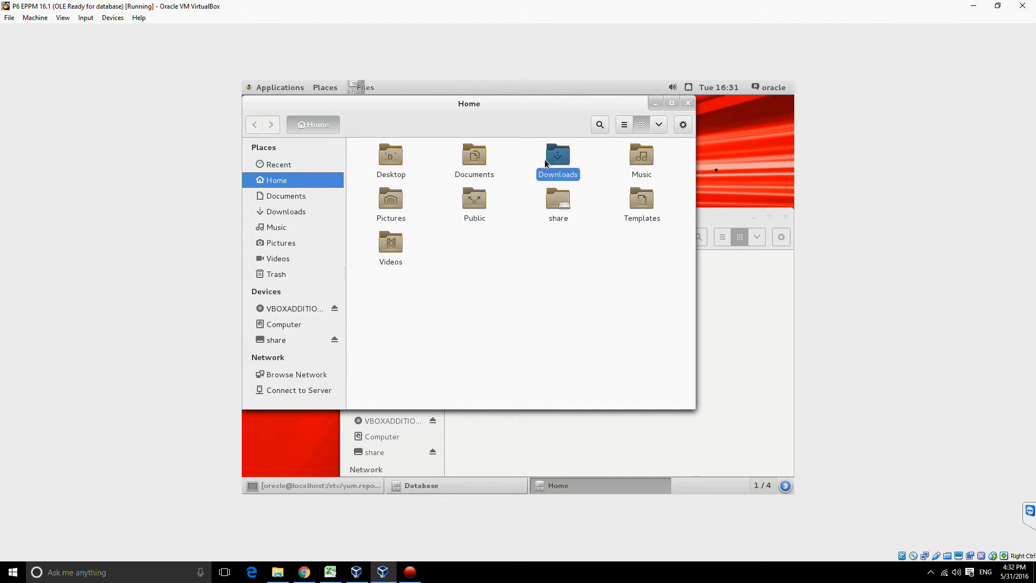
right_click(466, 169)
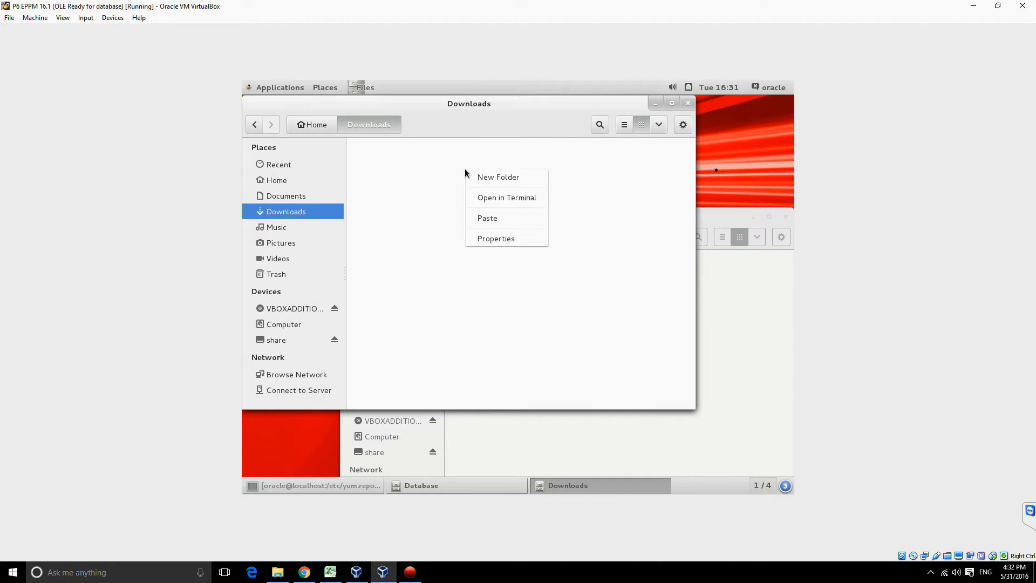
click(495, 179)
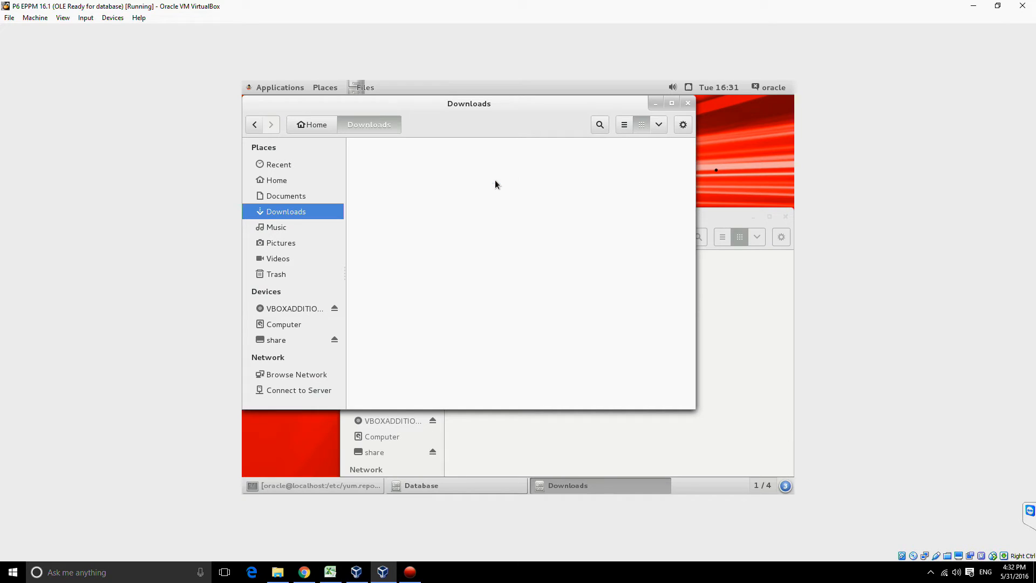
text(Database)
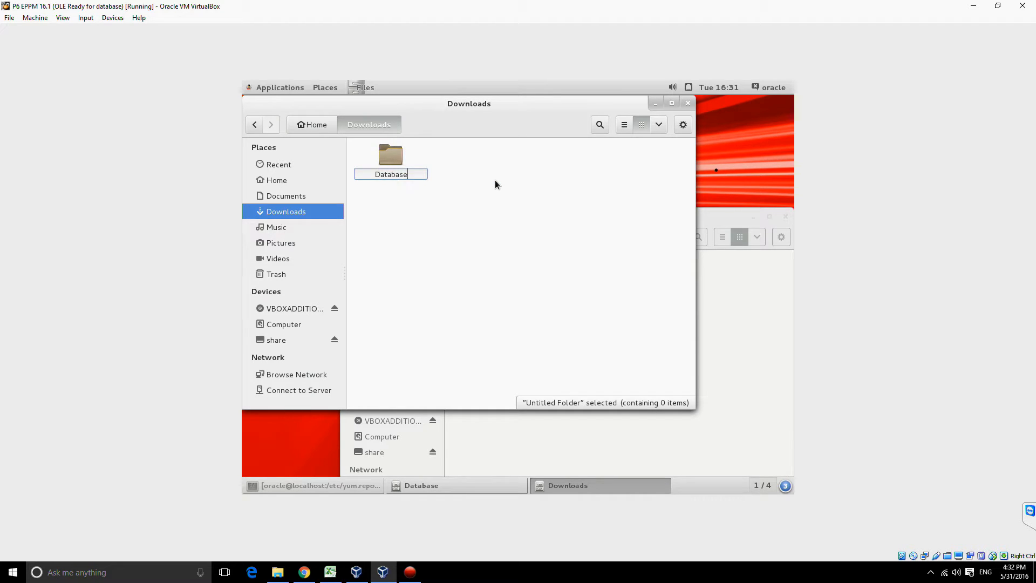
key(Return)
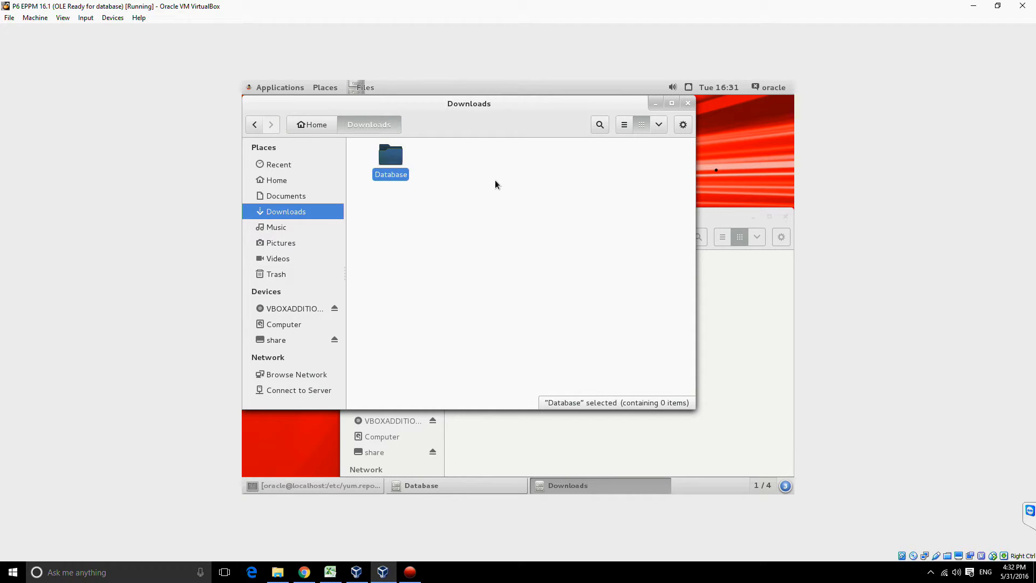
Step: Open the new Database folder in Downloads and paste the two copied zip archives into it
key(Return)
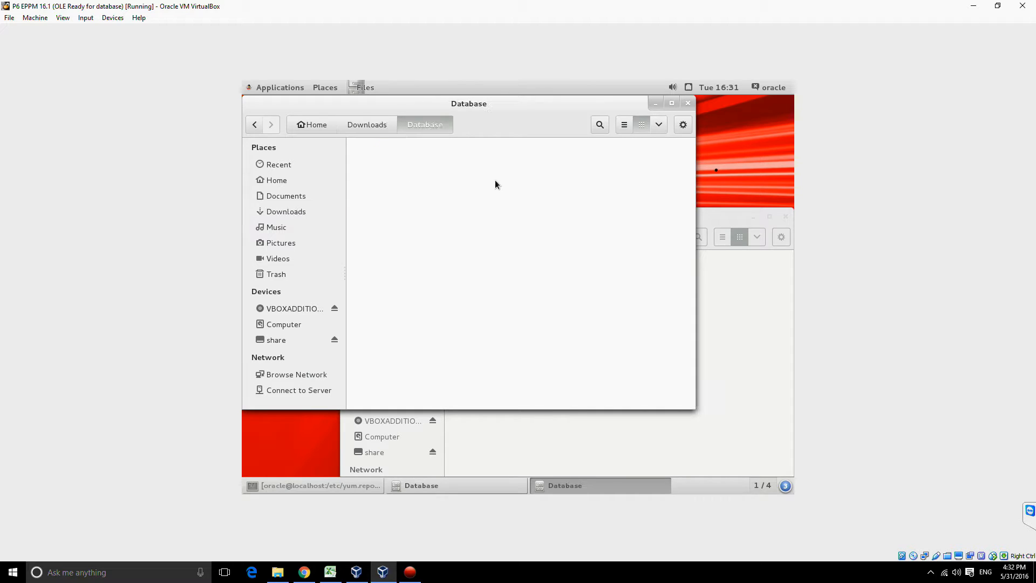
right_click(443, 205)
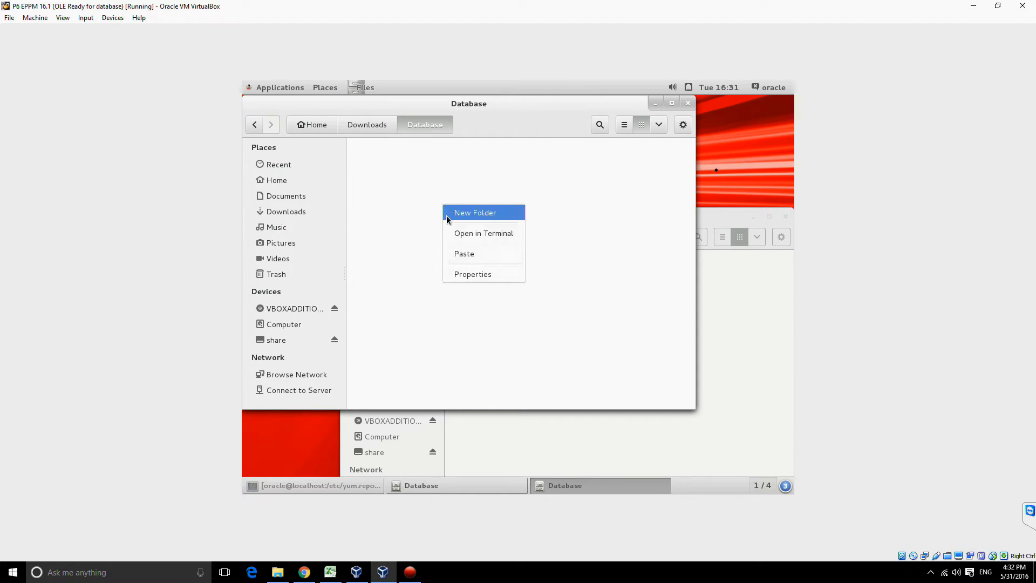
click(457, 252)
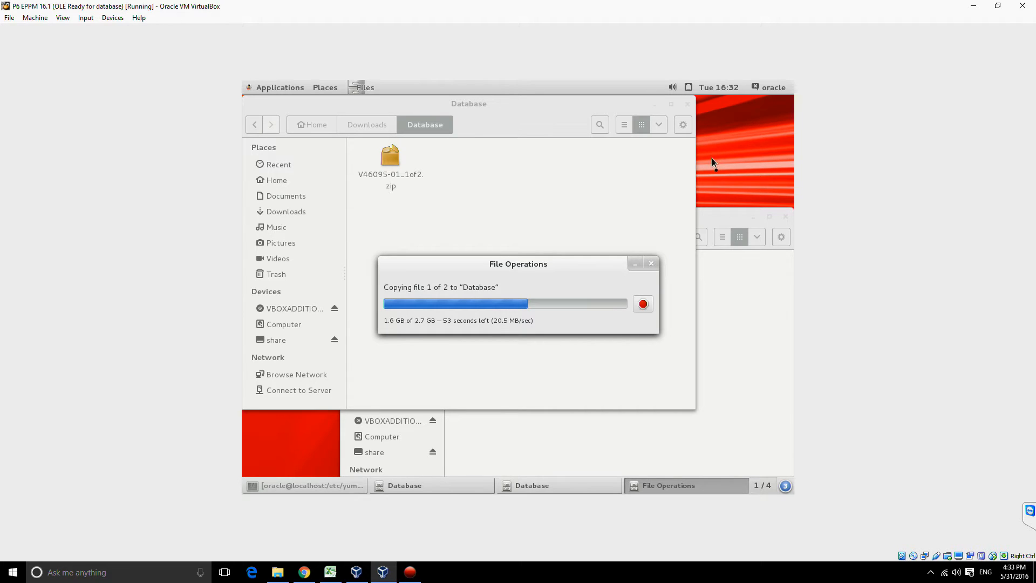
Step: Open a terminal from the desktop and move its window clear of the file copy progress
right_click(727, 144)
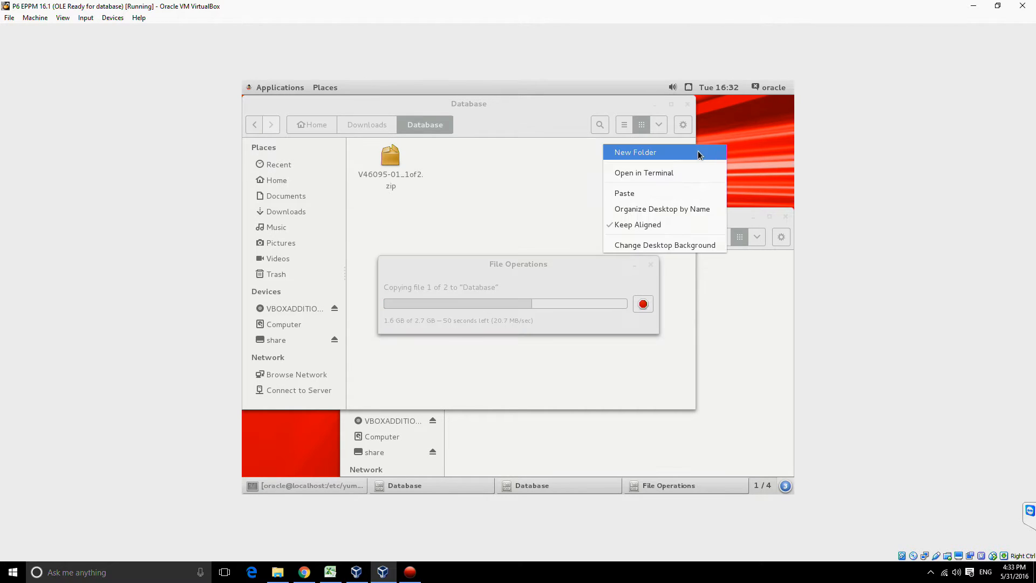
click(666, 169)
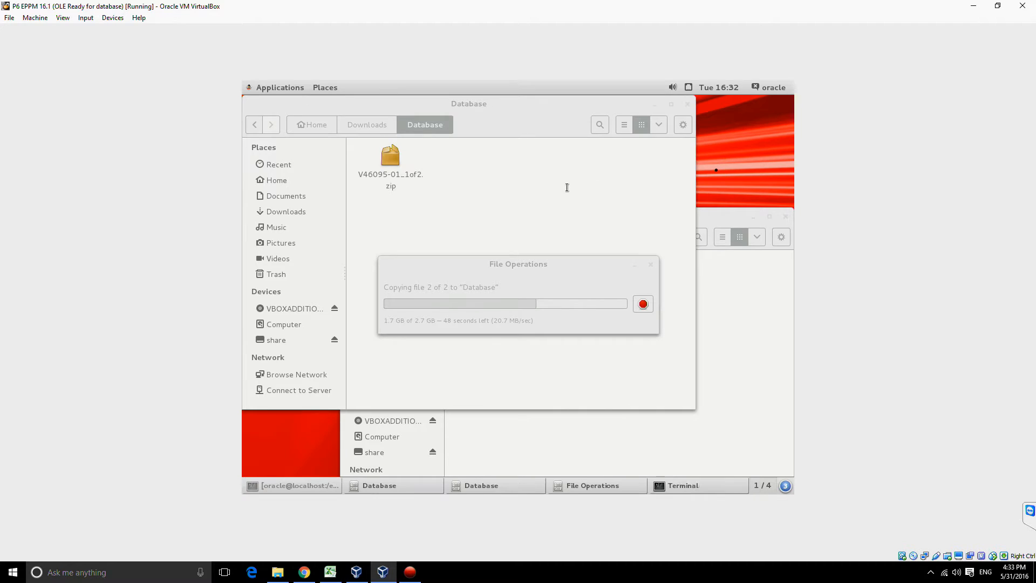
drag(459, 121, 539, 384)
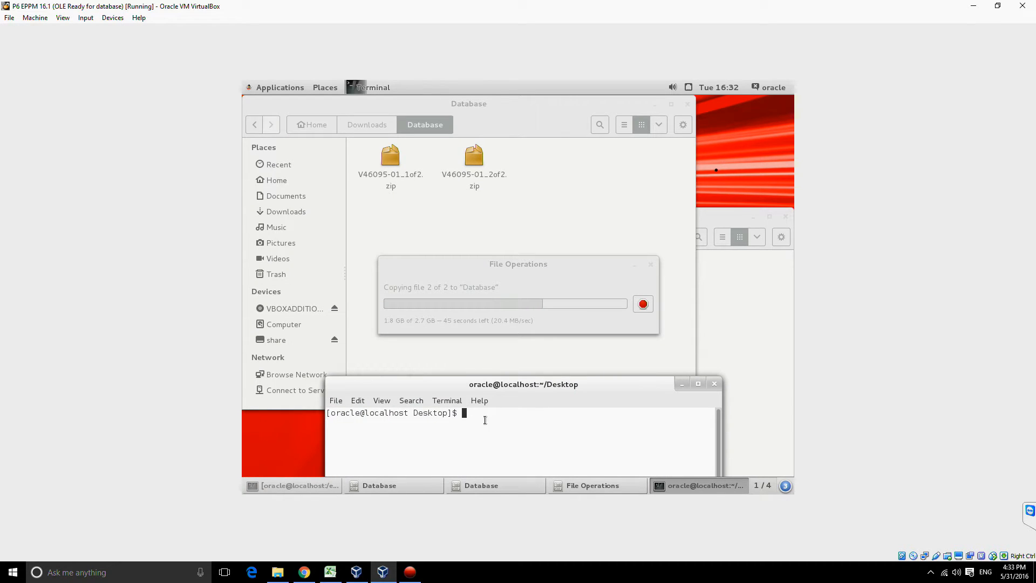
Step: Change the terminal's working directory to ~/Downloads/Database/
text(cd ~/don)
key(BackSpace)
key(BackSpace)
key(BackSpace)
text(Dow)
key(Tab)
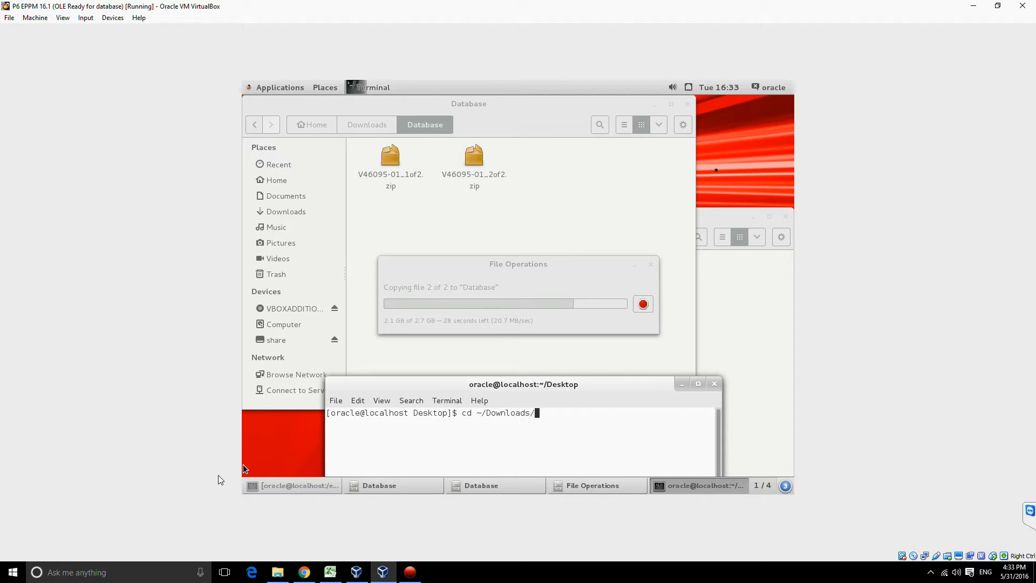
key(Tab)
key(Return)
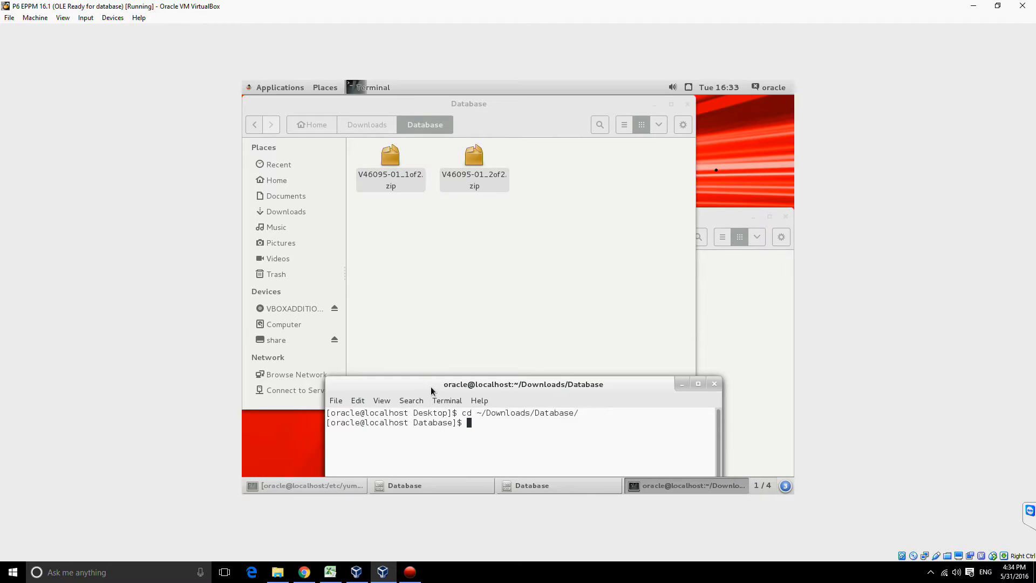
Step: Move the terminal window into full view and list the directory's contents with ll
drag(431, 384, 470, 206)
text(ll)
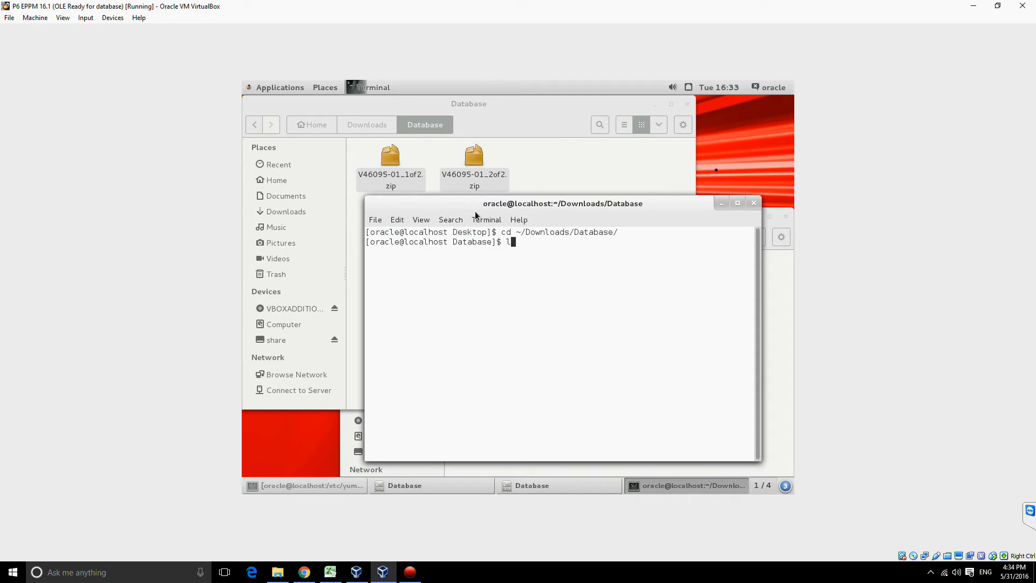
key(Return)
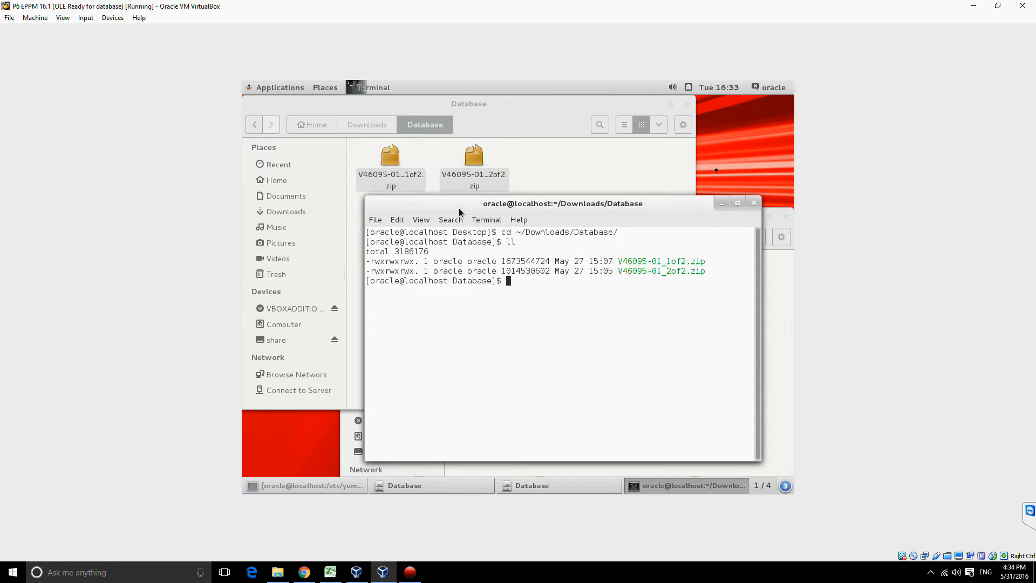
Step: Try to extract all archives at once with unzip *.zip
text(unzip )
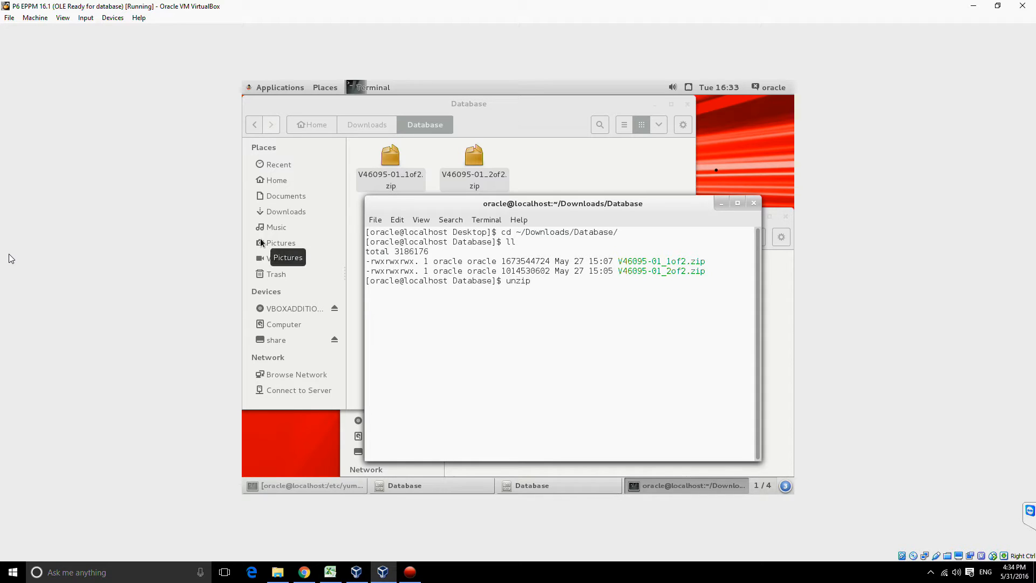
text(*.zip)
key(Return)
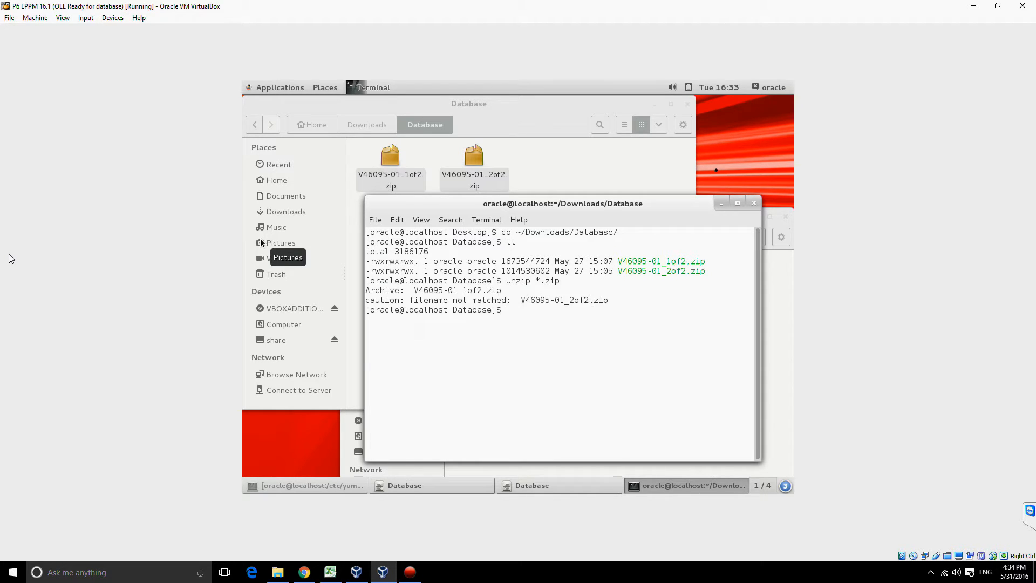
Step: Extract the first archive with unzip V46095-01_1of2.zip, copying the file name from the directory listing
text(unzip)
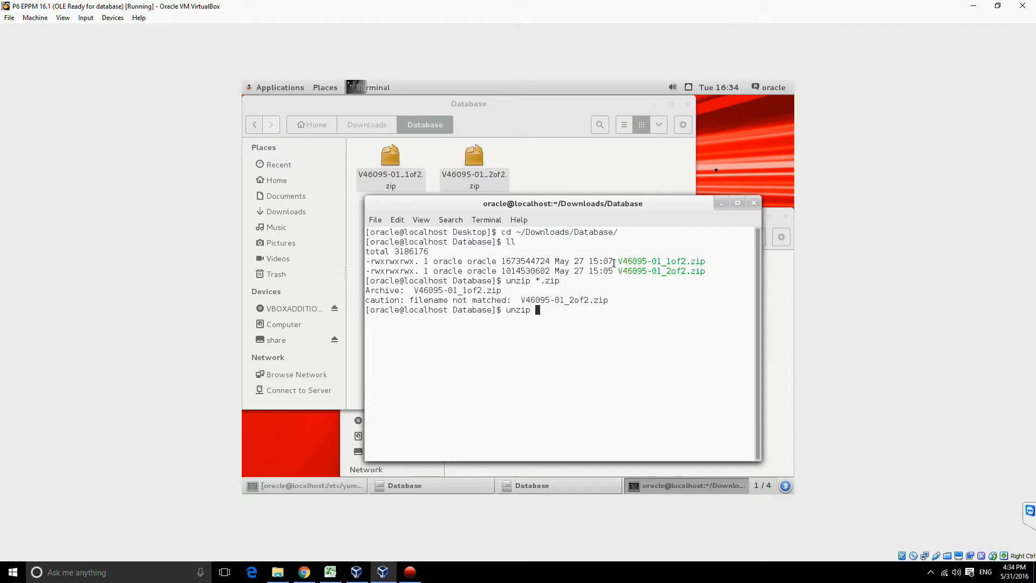
drag(706, 263, 618, 263)
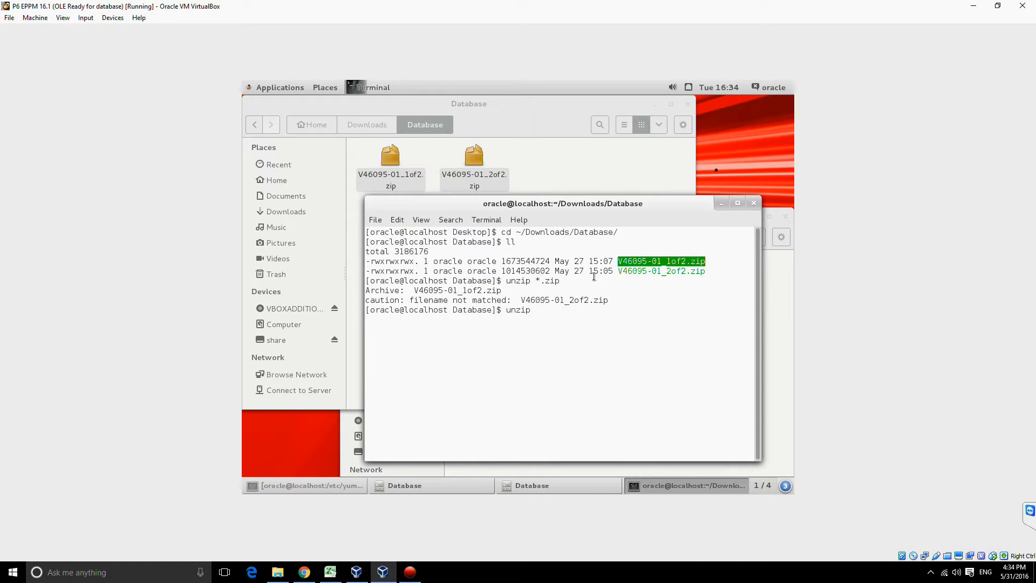
right_click(630, 261)
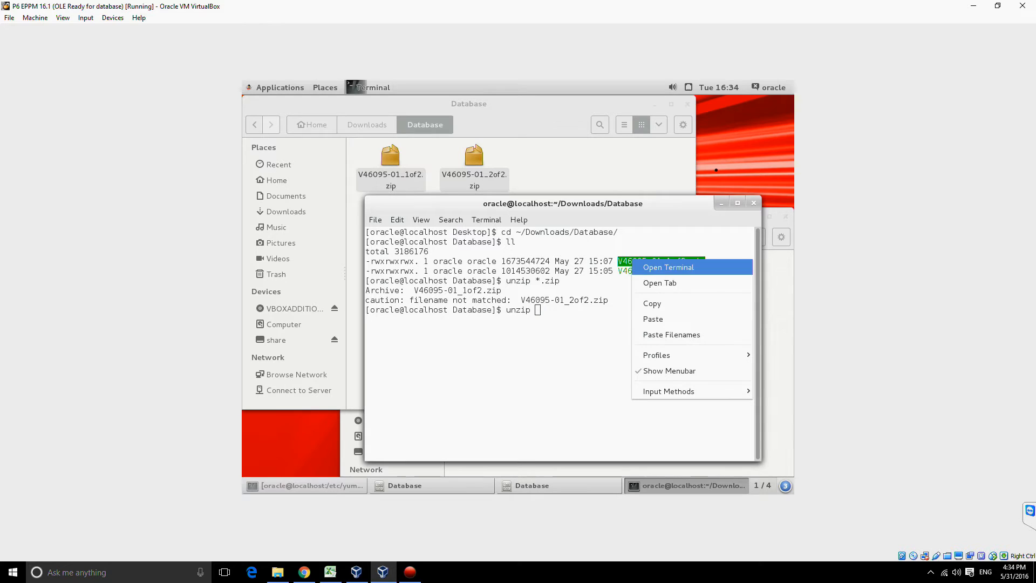
click(650, 304)
right_click(616, 298)
click(637, 358)
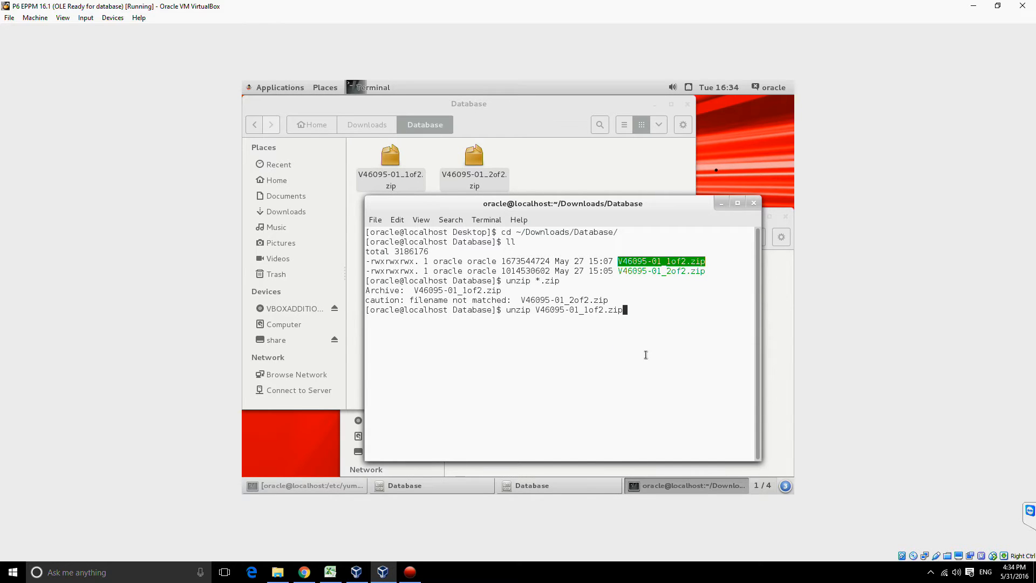
key(Return)
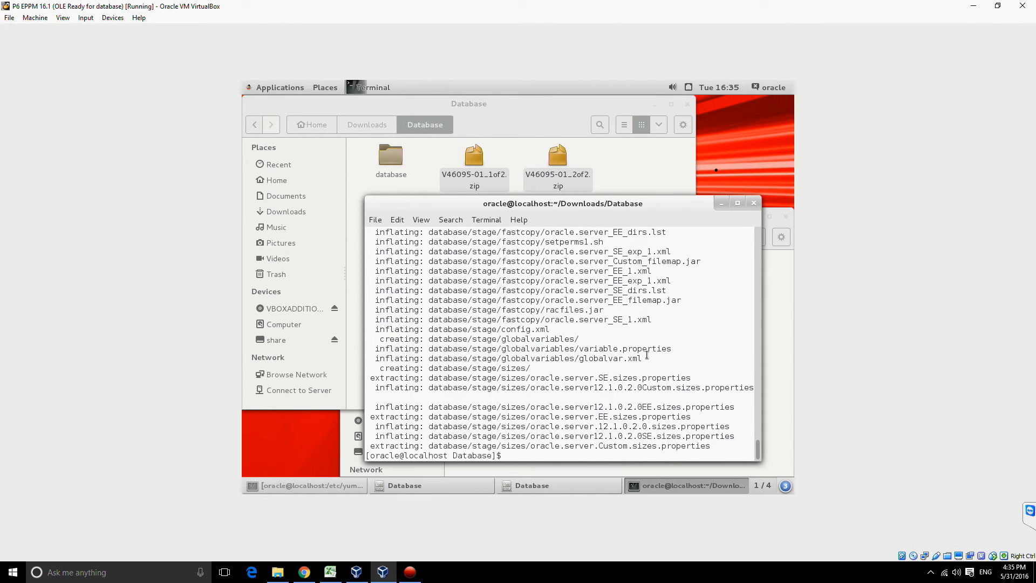
Step: Extract the second archive, V46095-01_2of2.zip, by recalling and editing the previous unzip command
key(Up)
key(Left)
key(Left)
key(Left)
key(Left)
key(Left)
key(Left)
key(Left)
key(BackSpace)
text(2)
key(Return)
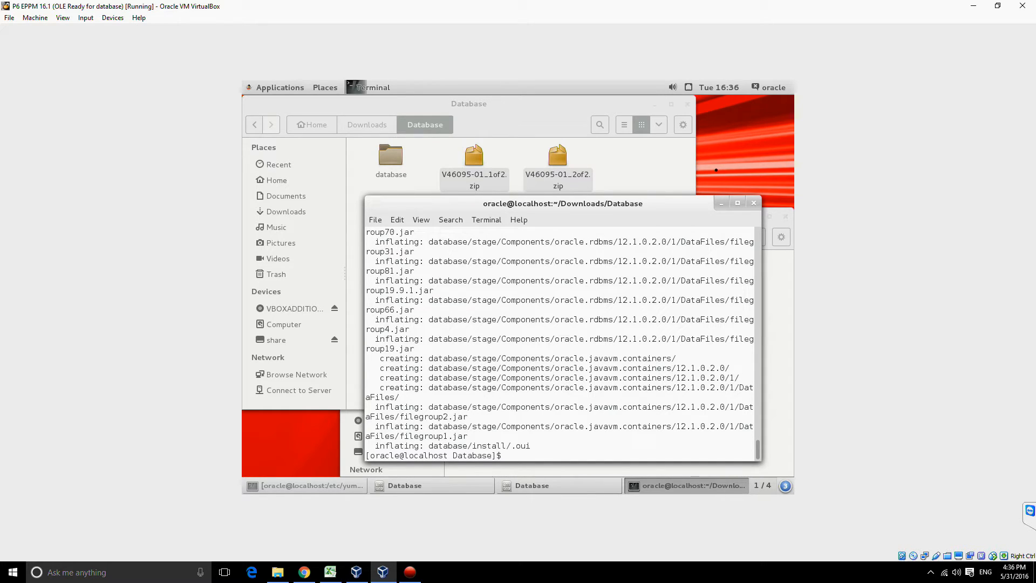
Step: List the extracted files, change into the database/ directory and list its contents with ll
text(ll)
key(Return)
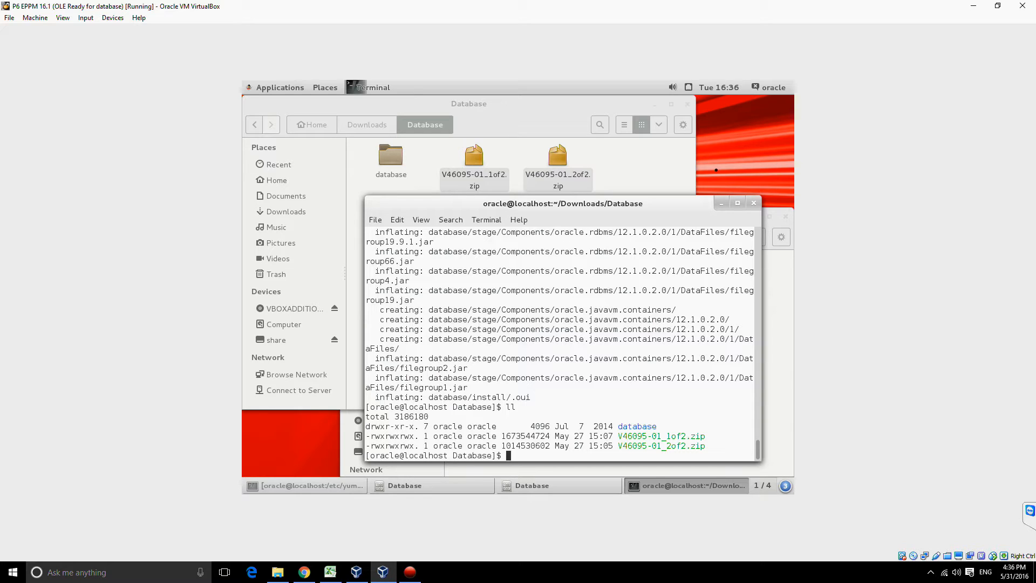
text(cd da)
key(Tab)
key(Return)
text(ll)
key(Return)
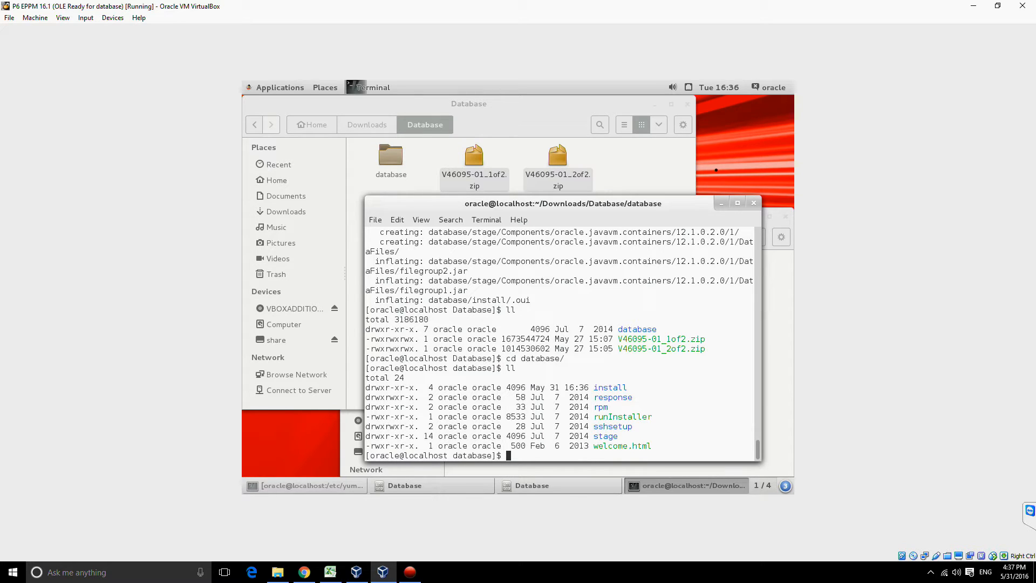
Step: Check the current account with whoami and try to create the directory /oracle with mkdir
text(whoami)
key(Return)
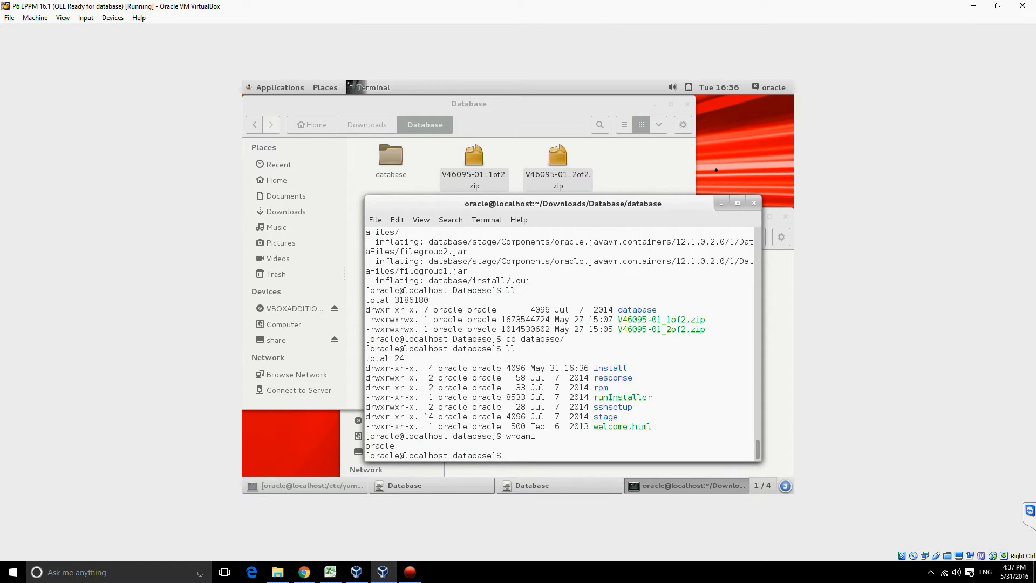
text(mkdir /oracle)
key(Return)
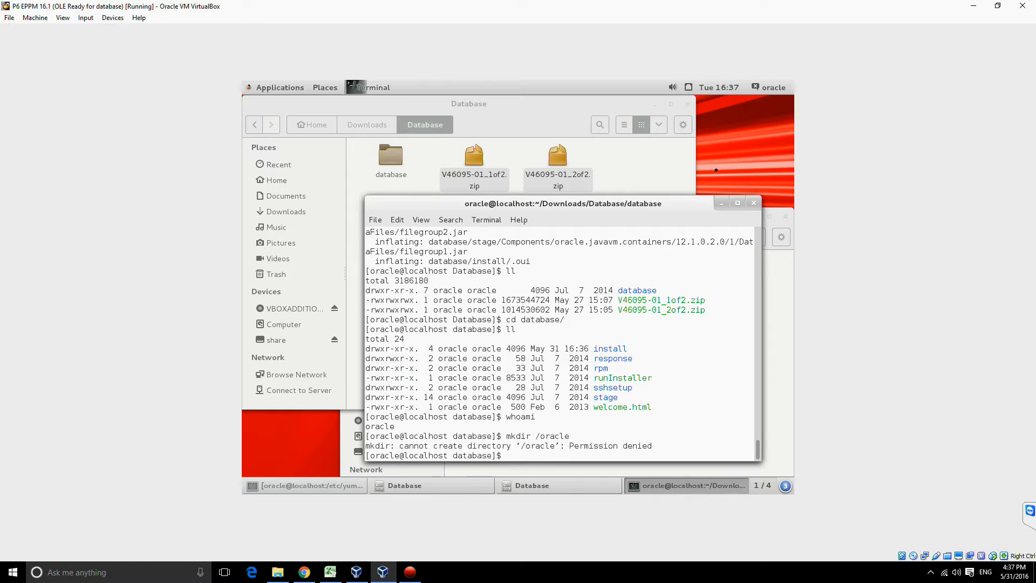
Step: Switch the terminal session to the root account with su root, entering the root password
text(su root)
key(Return)
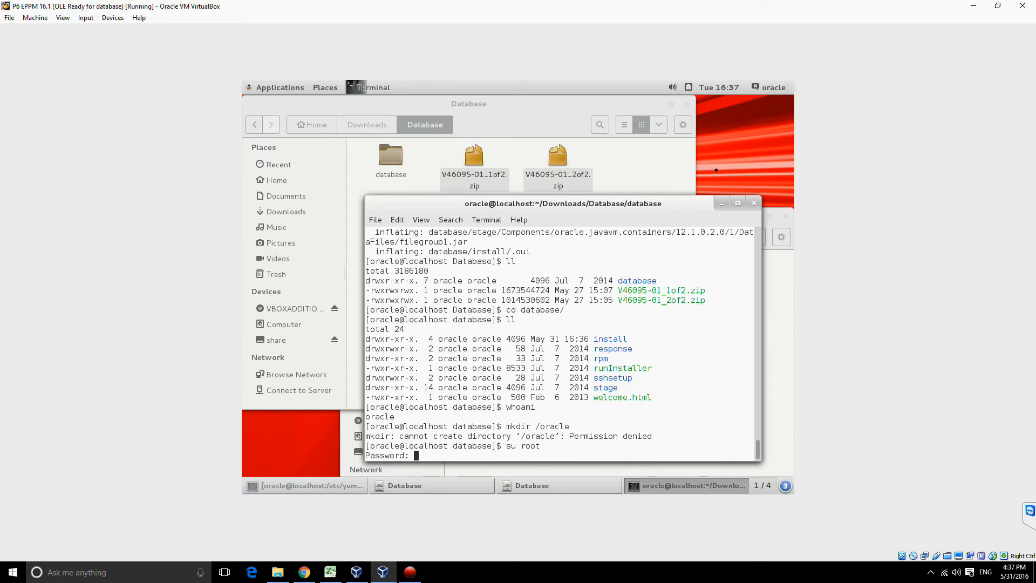
key(Return)
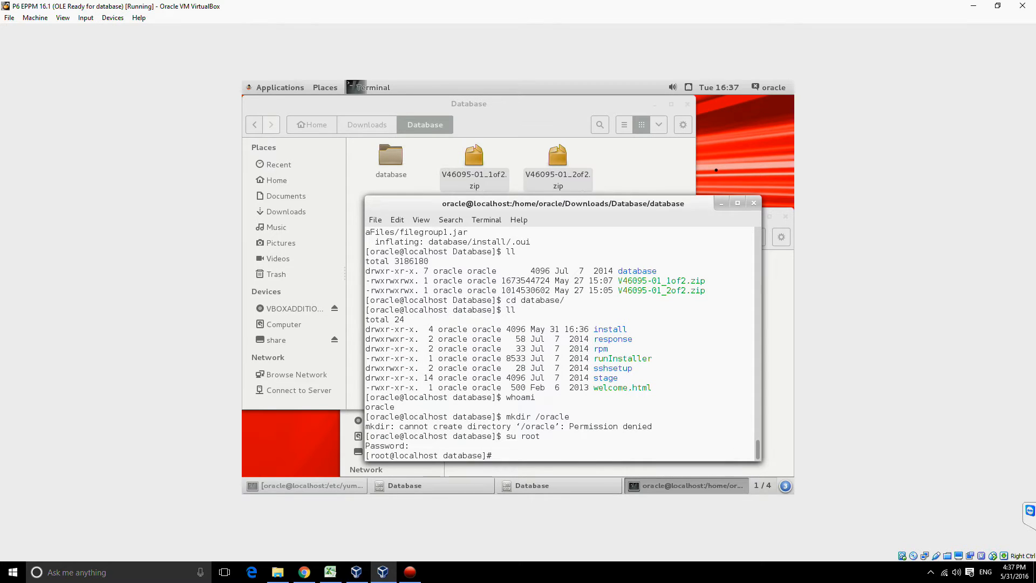
Step: Create the directory oracle in the filesystem root with mkdir and list the root's contents with ll
text(cd /)
key(Return)
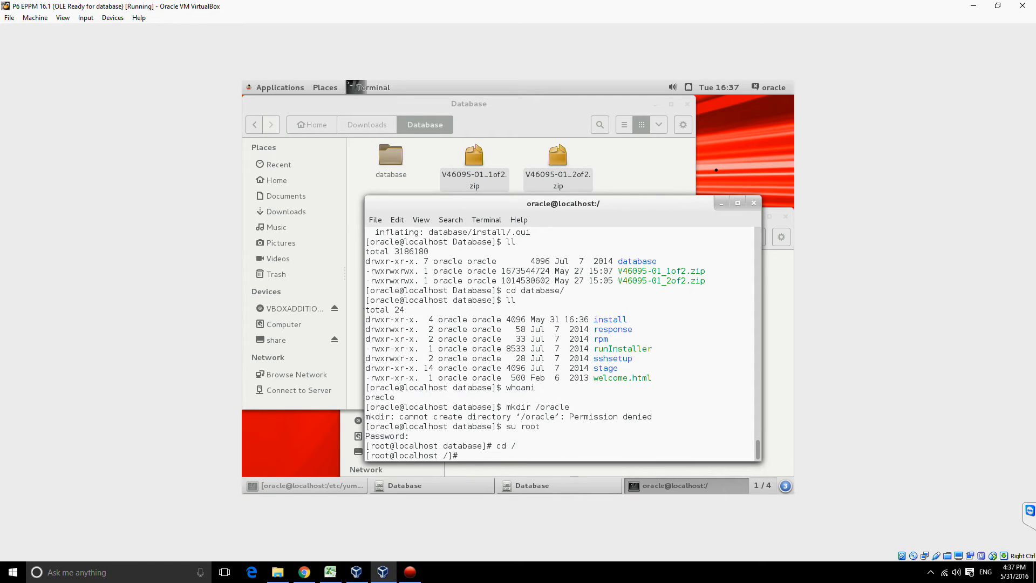
text(mkdir oracle)
key(Return)
text(ll)
key(Return)
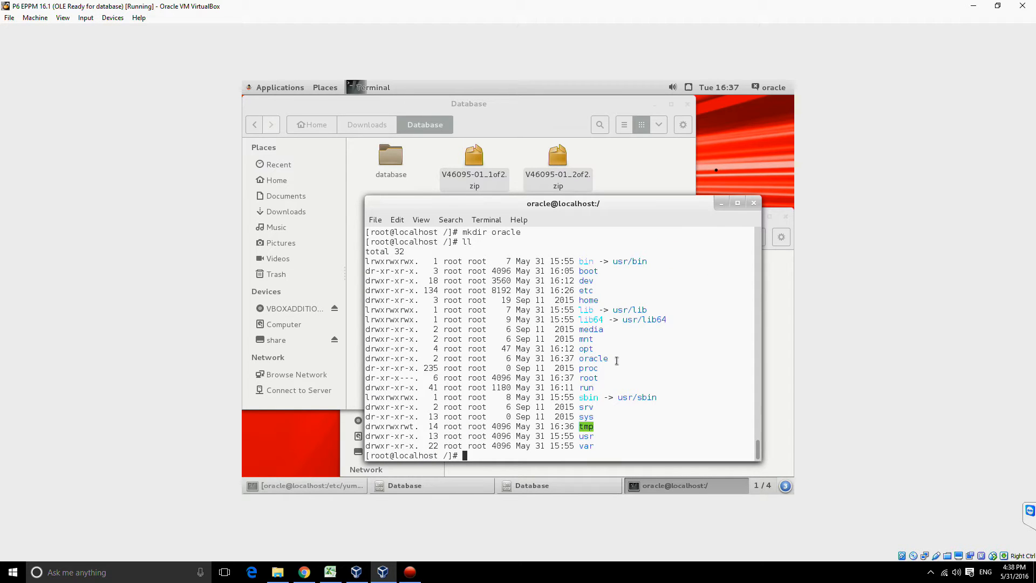
drag(618, 360, 359, 356)
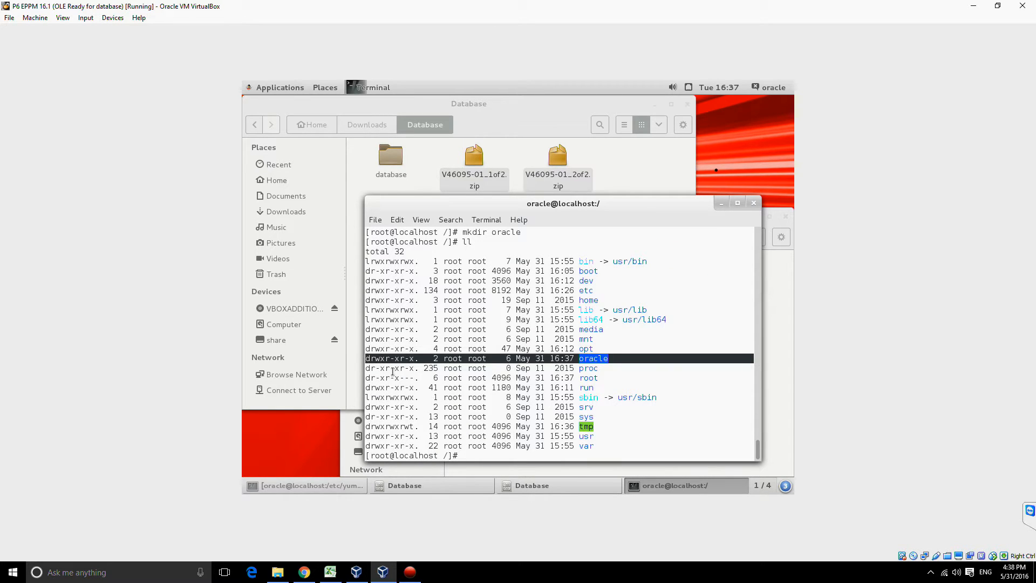
click(499, 406)
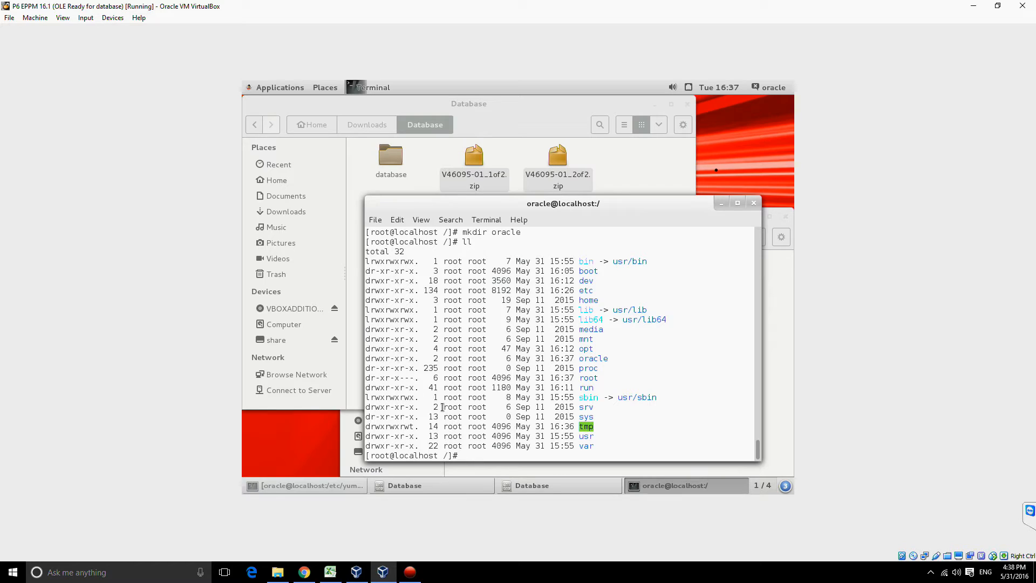
Step: Give the oracle user and group recursive ownership of /oracle with chown -h -f -R oracle:oracle /oracle
text(chown -h -f -R oracle:oracle)
key(Return)
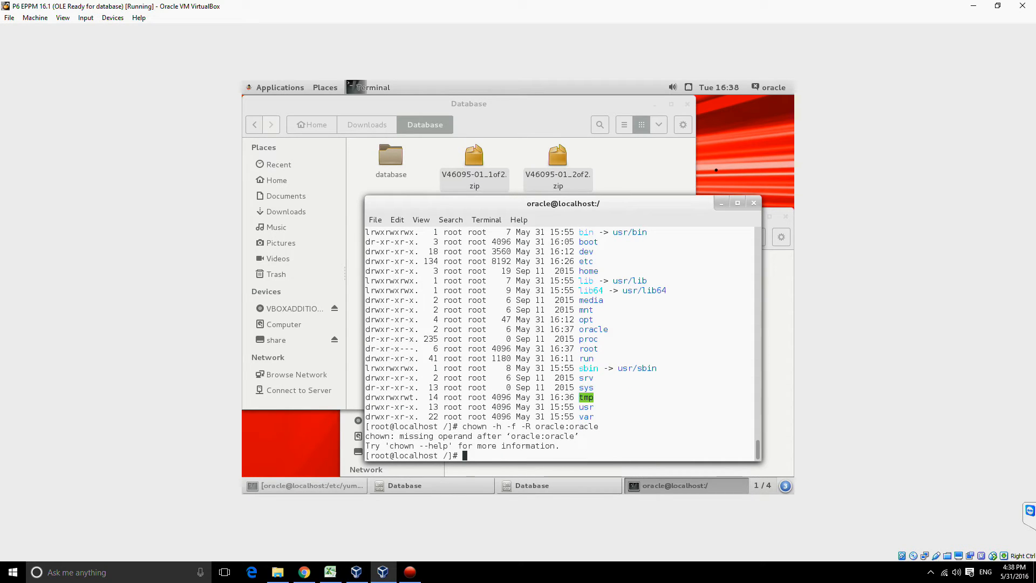
key(Up)
text(/ora)
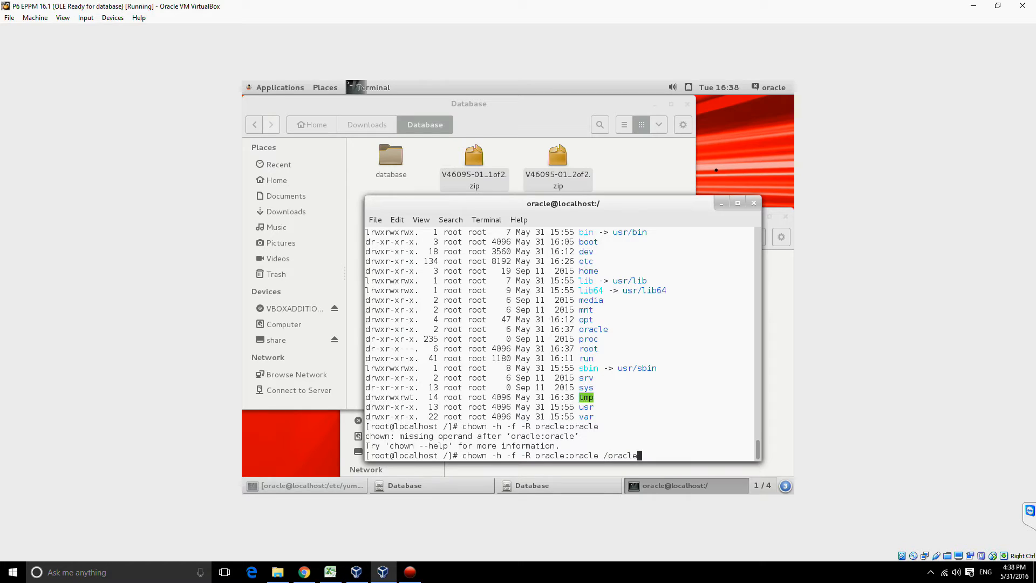
key(Return)
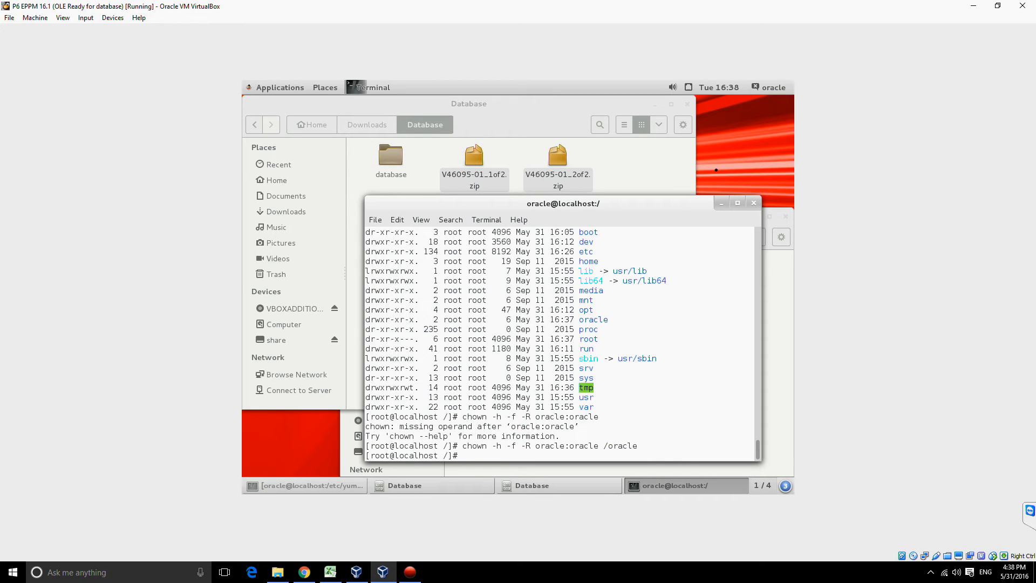
Step: List the root directory with ll to check the oracle directory's ownership, and check the current account with whoami
text(ll)
key(Return)
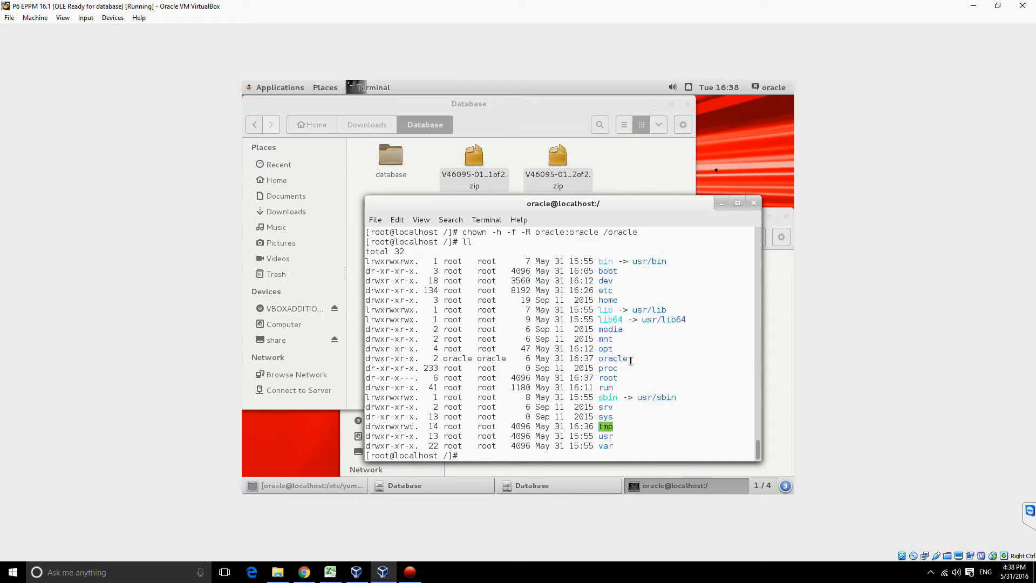
drag(629, 360, 598, 354)
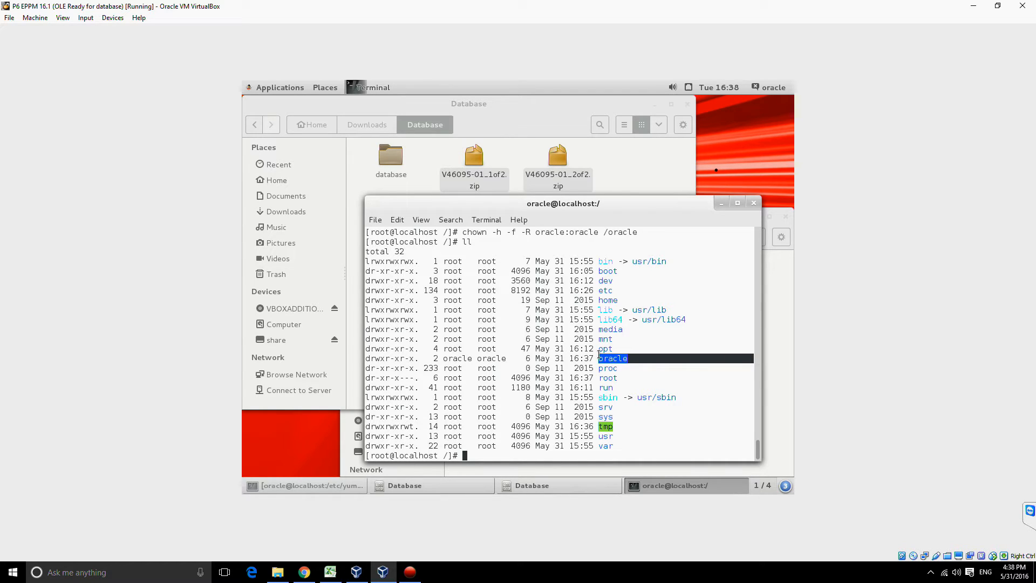
click(608, 394)
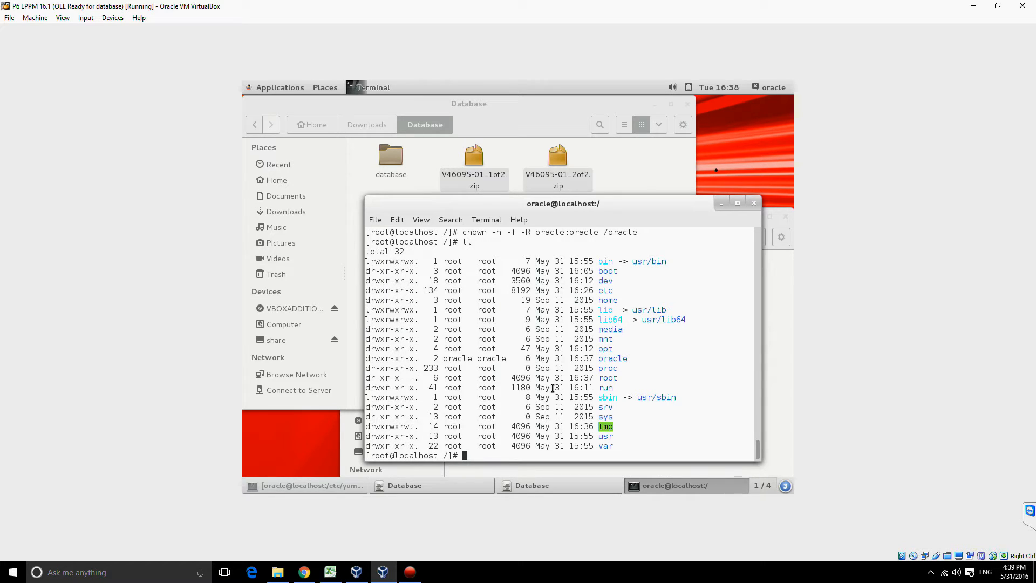
text(whoami)
key(Return)
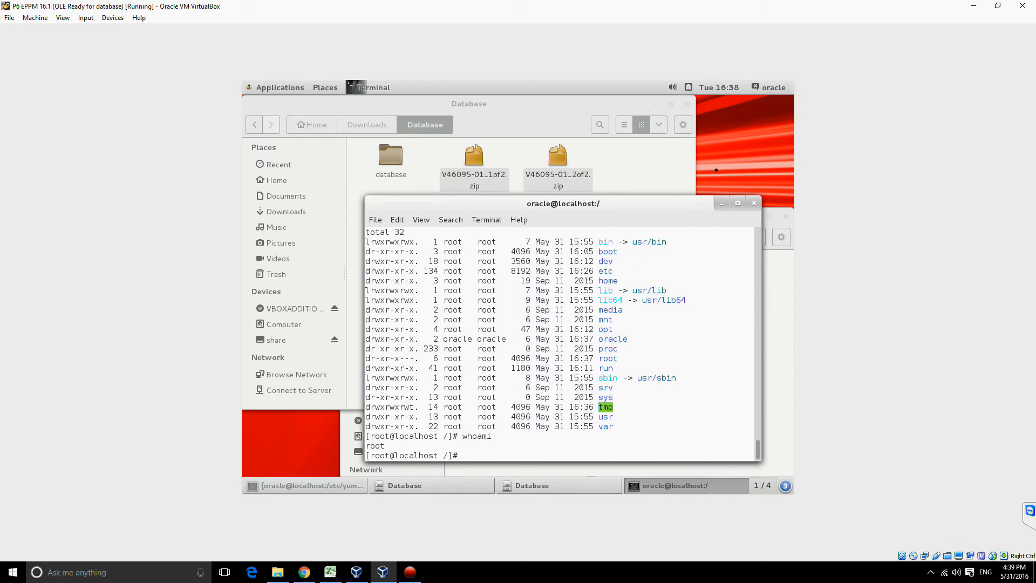
Step: Install the package oracle-rdbms-server-12cR1-preinstall with yum and accept the proposed packages
text(yum install oracle-rdbms-server-12cR1-preinstall)
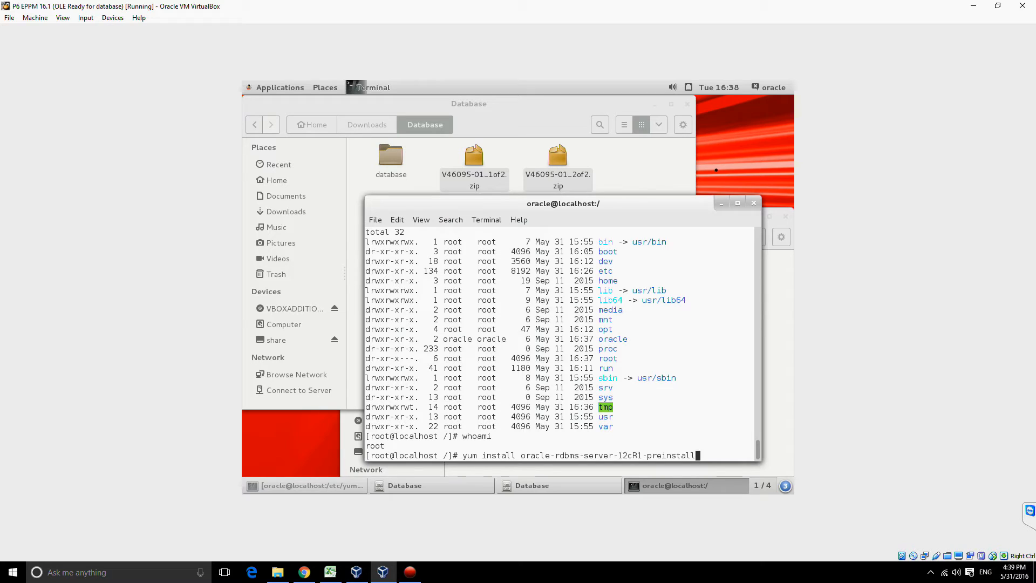
key(Return)
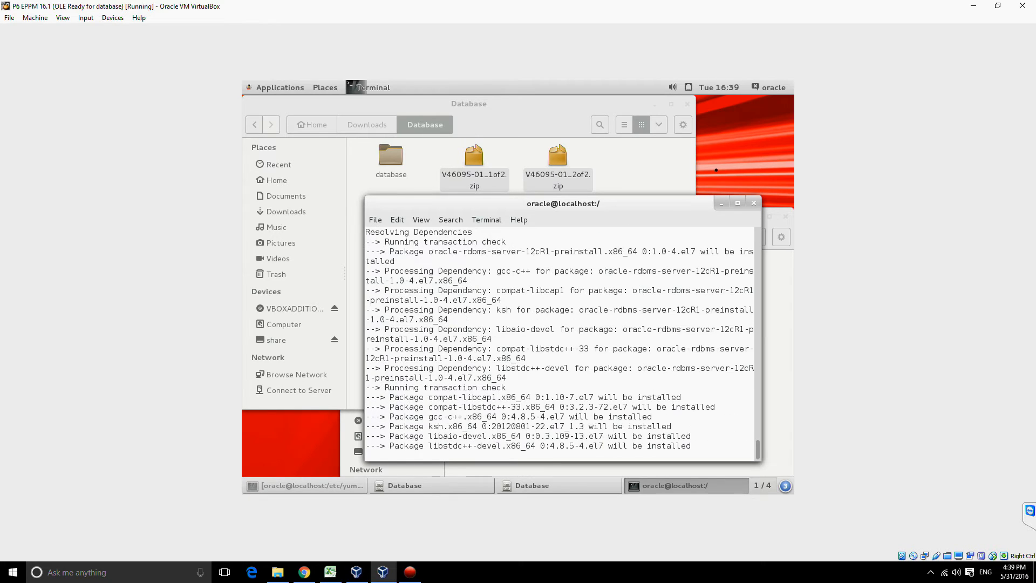
text(y)
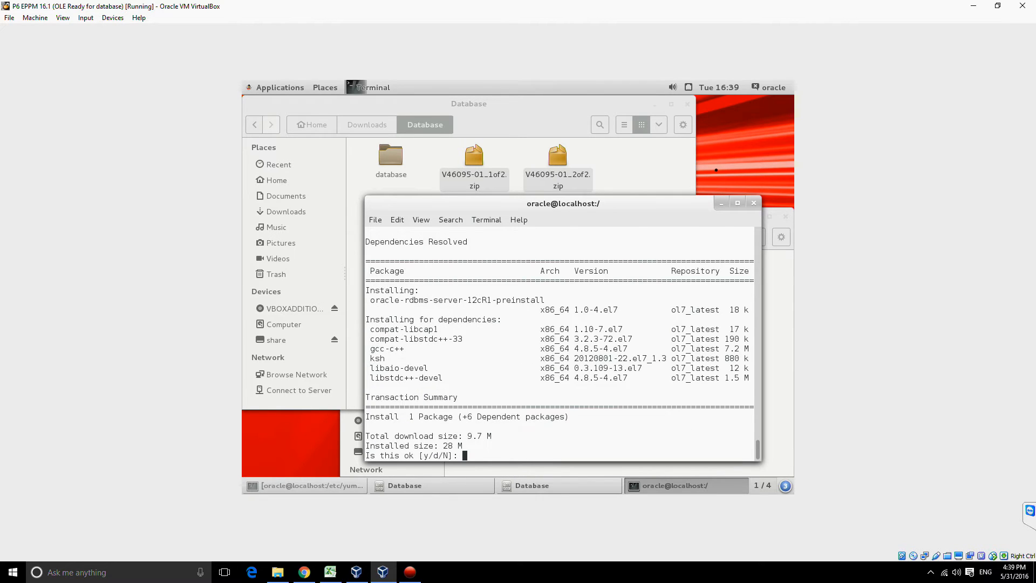
key(Return)
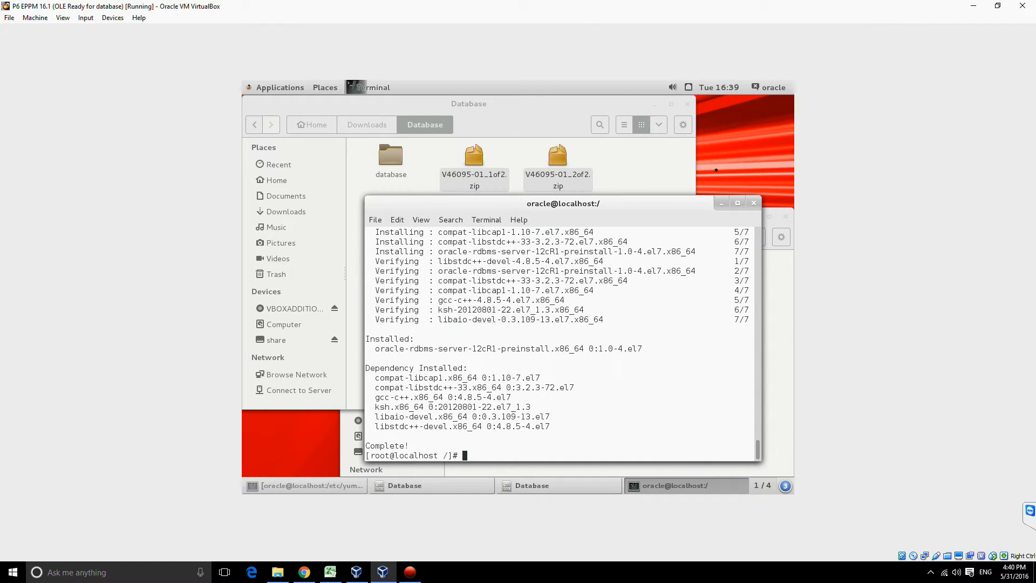
text(cd /)
key(BackSpace)
text(~/Do)
key(BackSpace)
key(BackSpace)
key(BackSpace)
key(BackSpace)
key(BackSpace)
key(BackSpace)
key(BackSpace)
Step: Switch the terminal session back to the oracle account with su oracle
text(su oracle)
key(Return)
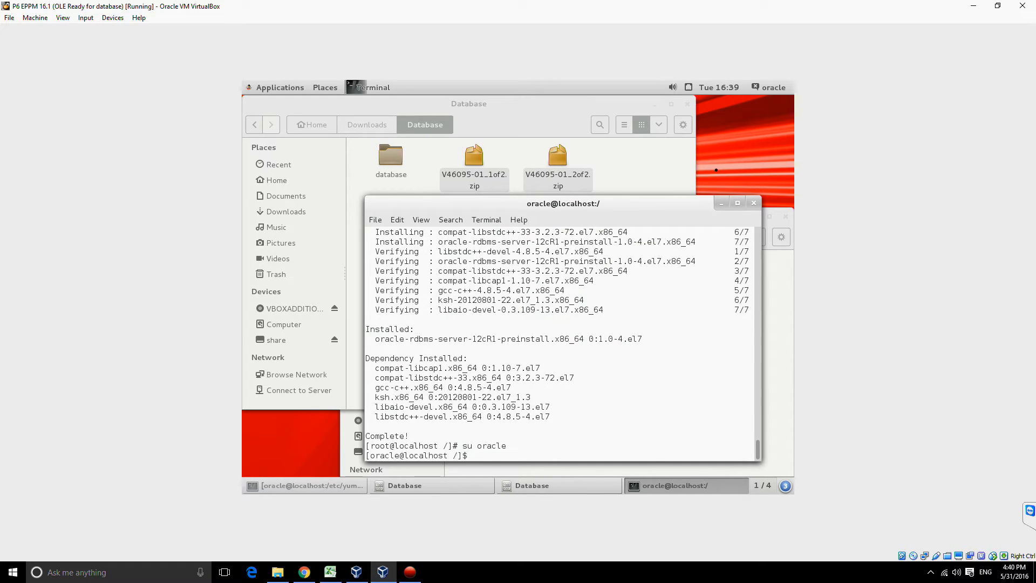
Step: Change into ~/Downloads/Database/database and list its contents with ll
text(cd ~/Downloads/Database/database)
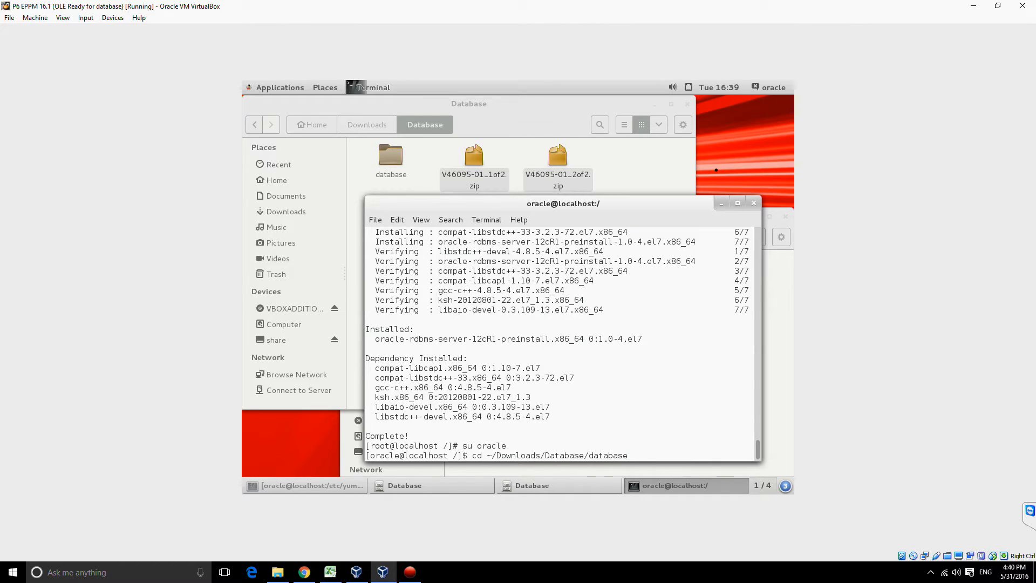
key(Return)
text(ll)
key(Return)
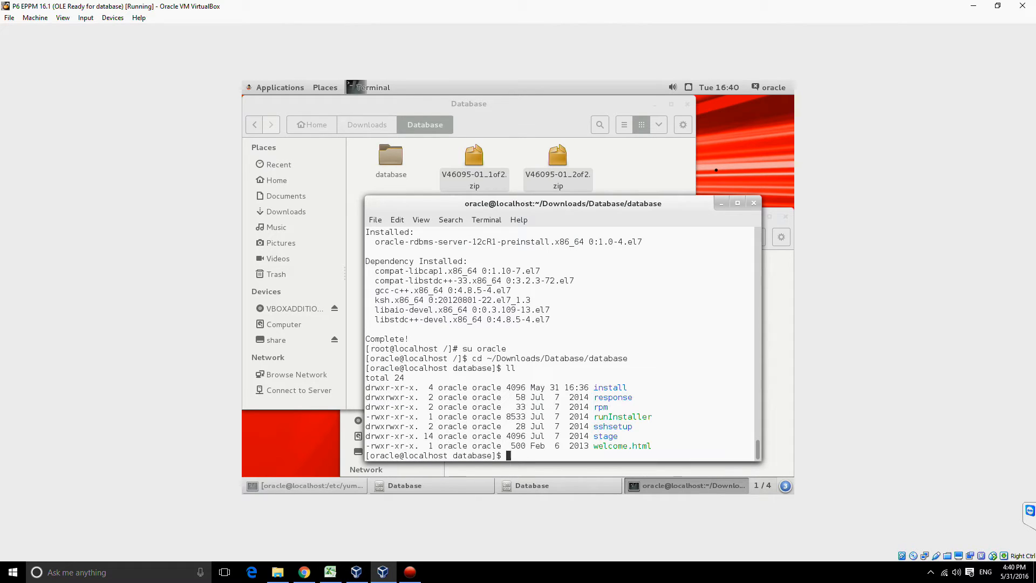
Step: Launch the database installer by running the runInstaller script from the current directory
text(./run)
key(Tab)
key(Return)
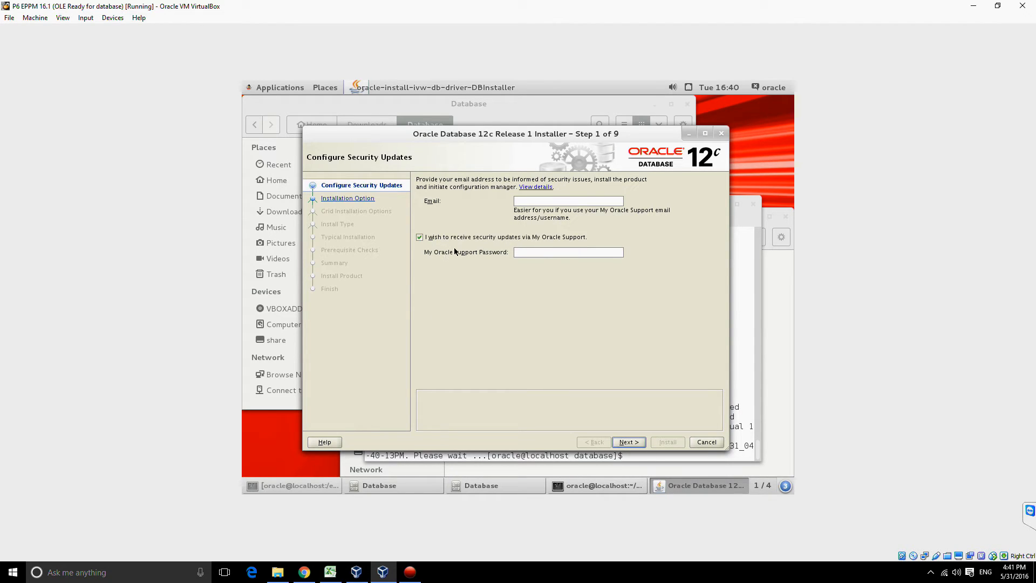
Step: Opt out of security updates via My Oracle Support and proceed without providing an email address
click(419, 238)
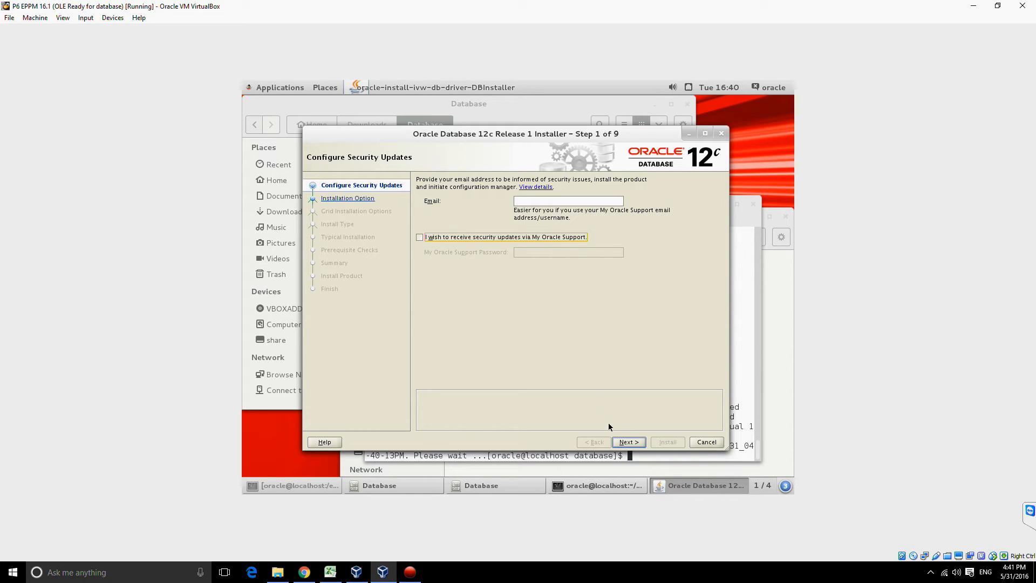
click(616, 440)
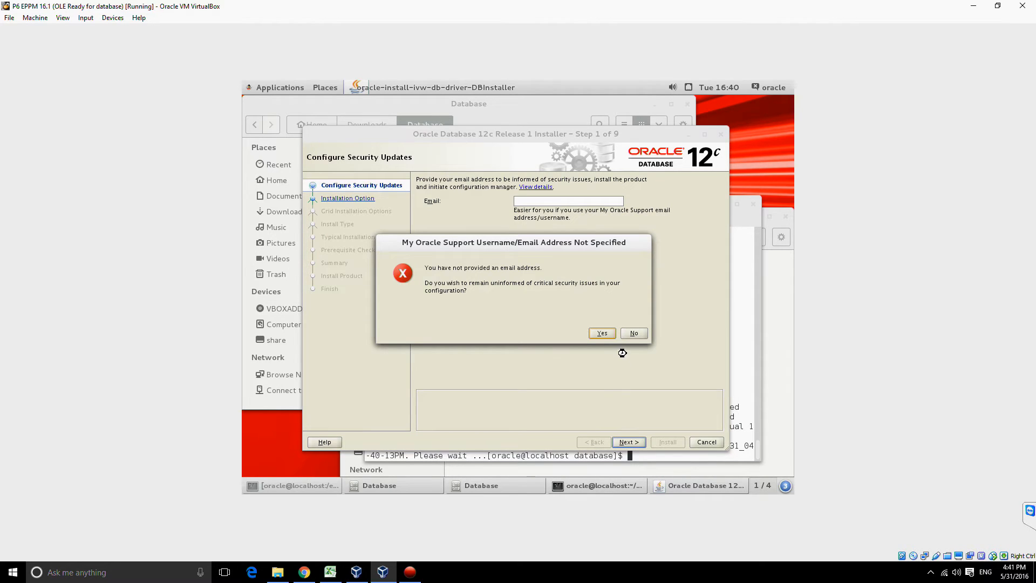
click(601, 333)
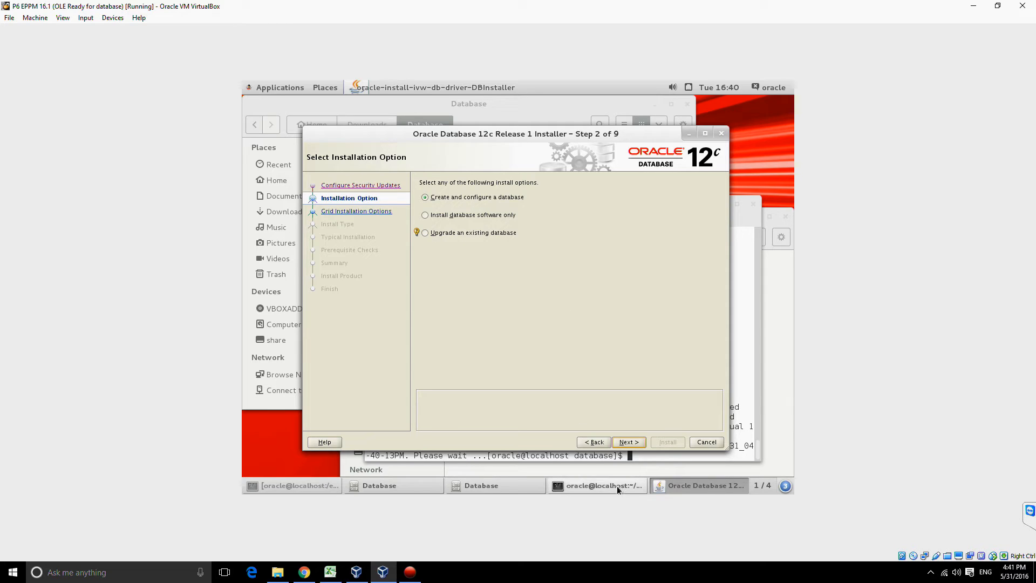
Step: Configure the installation to create and configure a database with Server class, single instance and Typical install
click(630, 443)
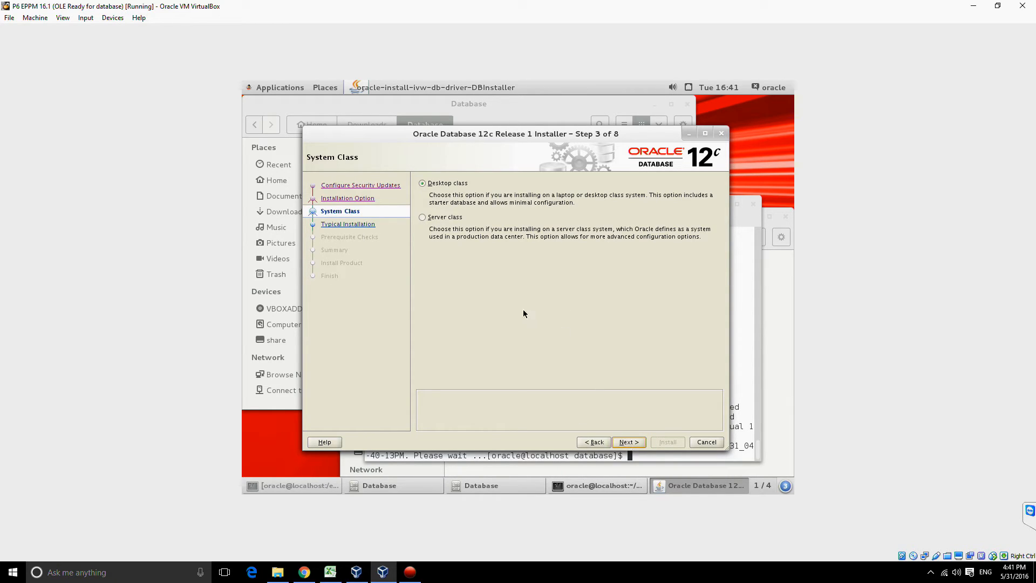
click(445, 220)
click(628, 444)
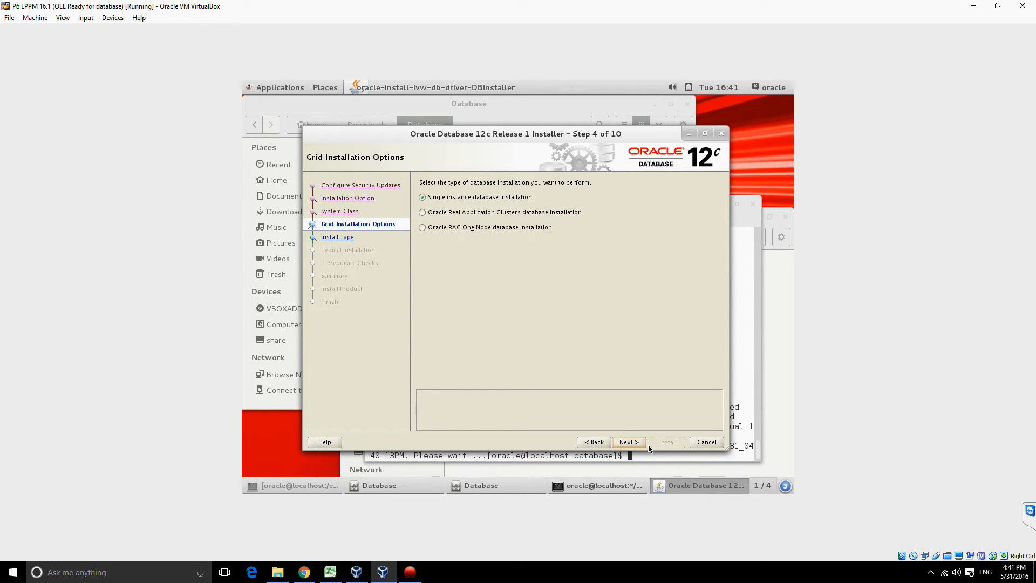
click(629, 443)
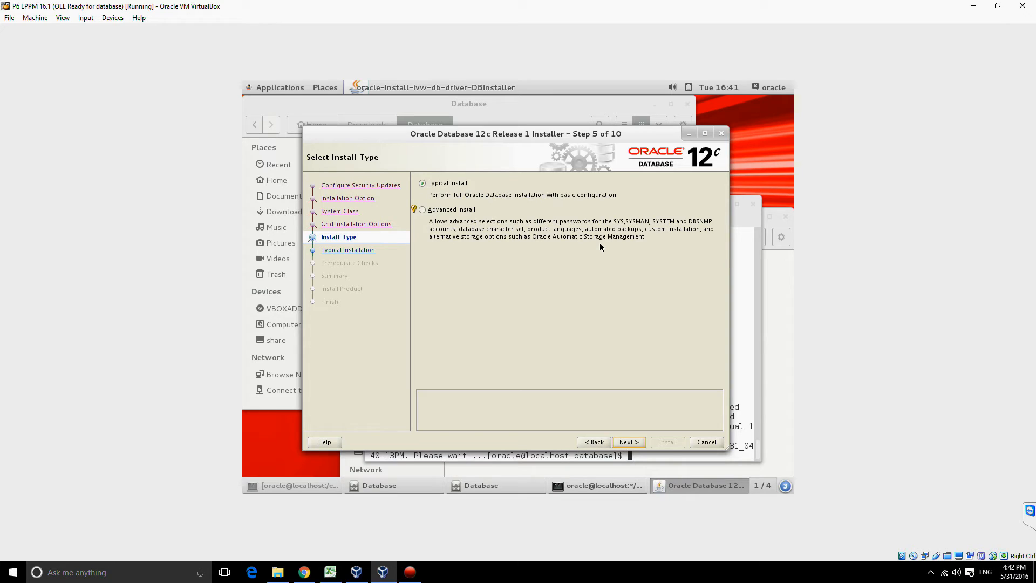
click(626, 443)
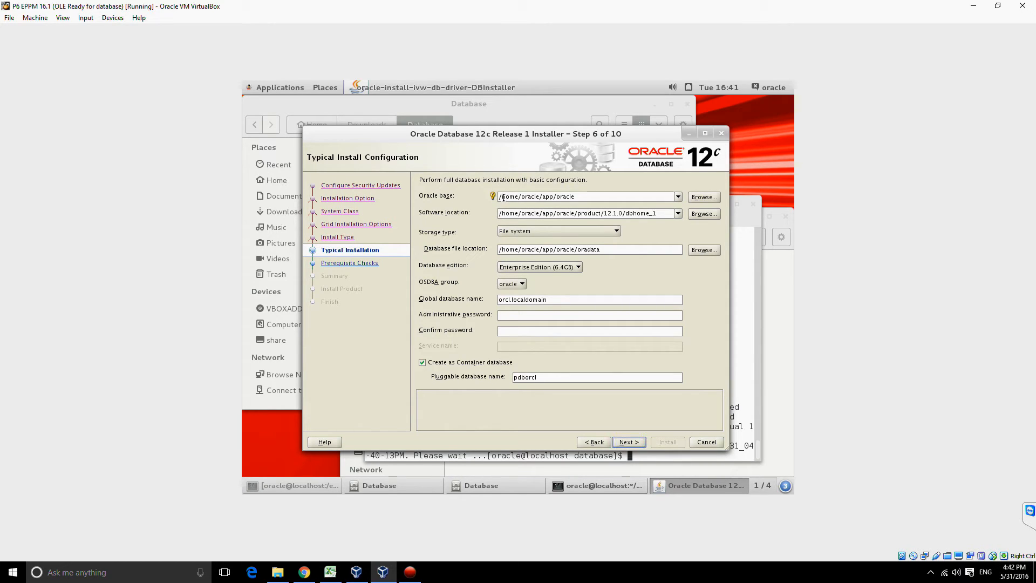
Step: Set the Oracle base to /oracle/app/oracle in the typical install configuration
drag(521, 196, 482, 194)
text(/)
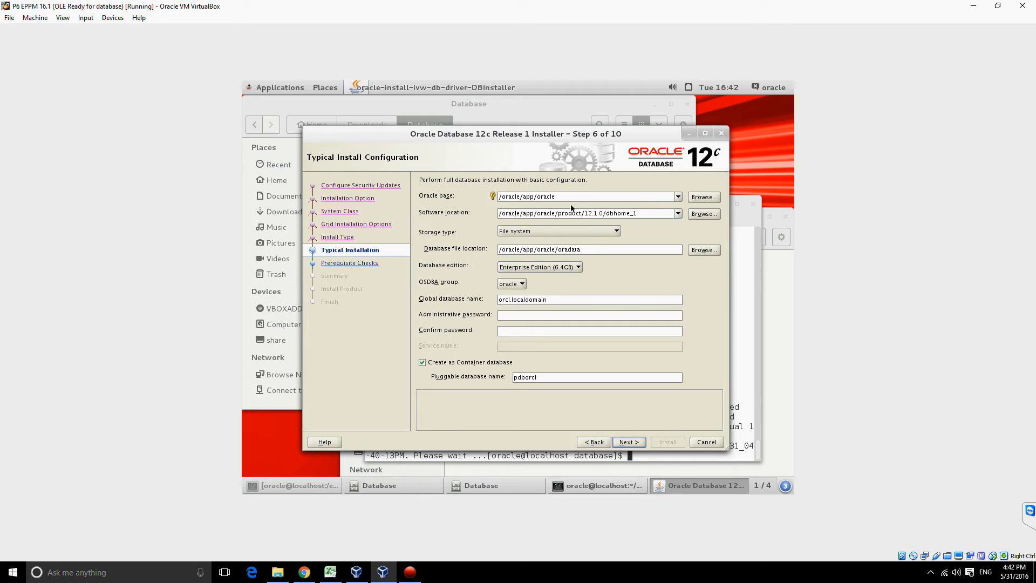
click(516, 214)
Step: Set the global database name to eppm, then enter and confirm the administrative password
click(537, 299)
text(eppm)
key(Tab)
text(********)
key(Tab)
text(*******)
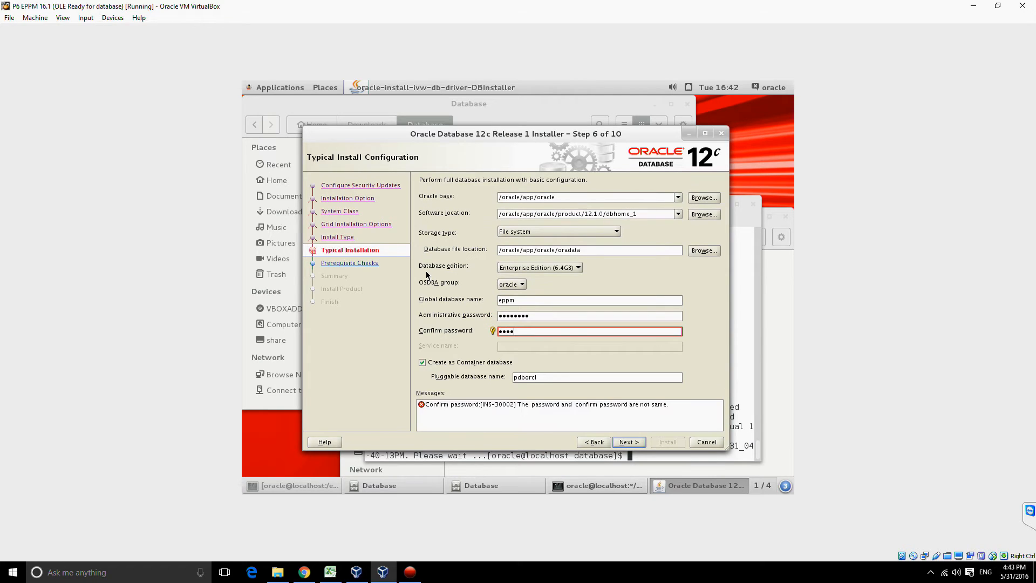
text(*)
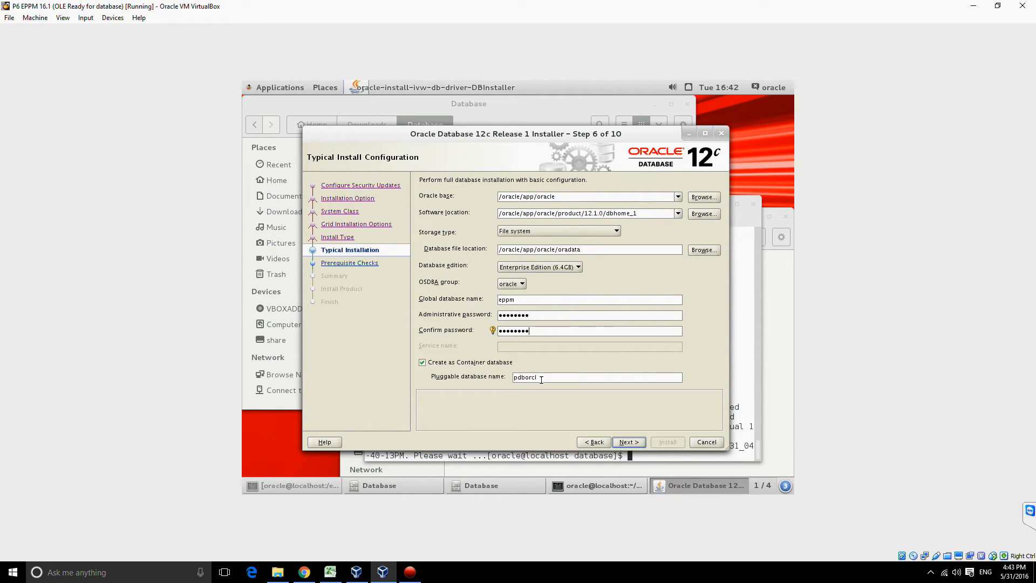
Step: Set the pluggable database name to p6 and proceed to the inventory settings
drag(538, 378, 489, 380)
text(p6)
click(621, 444)
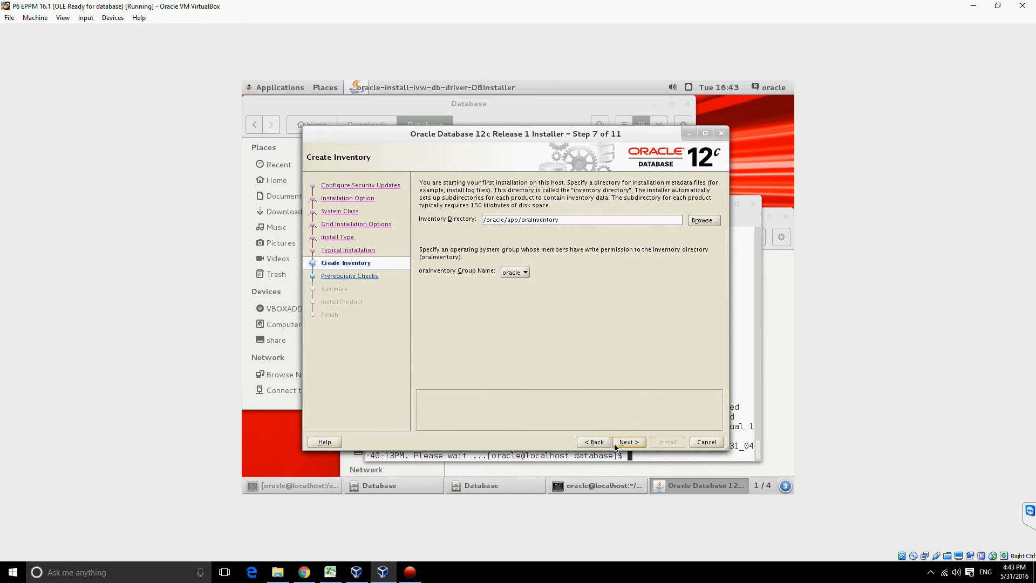
Step: Accept the inventory directory /oracle/app/oraInventory, review the summary and start the installation
click(636, 444)
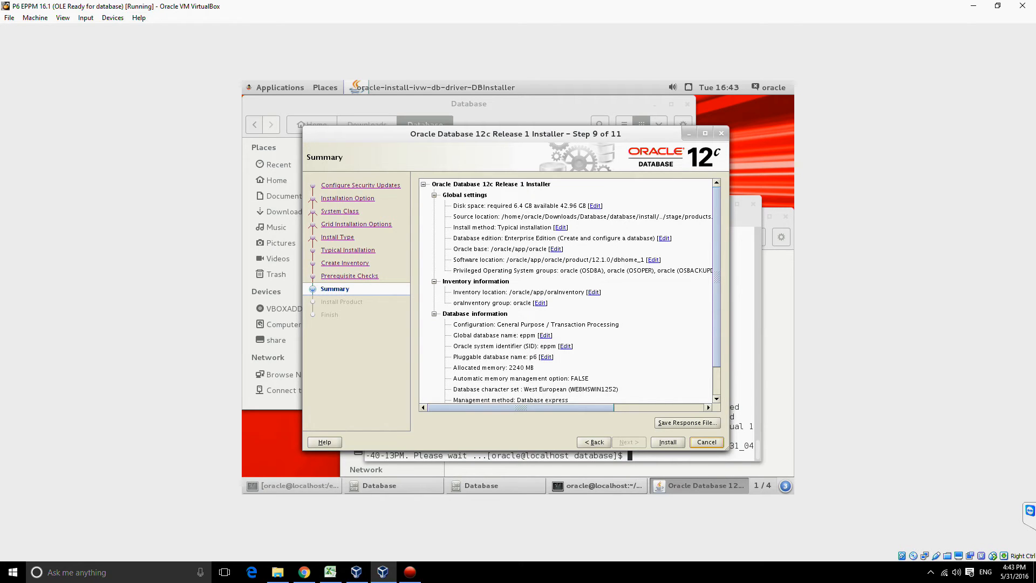
scroll(718, 340, down, 3)
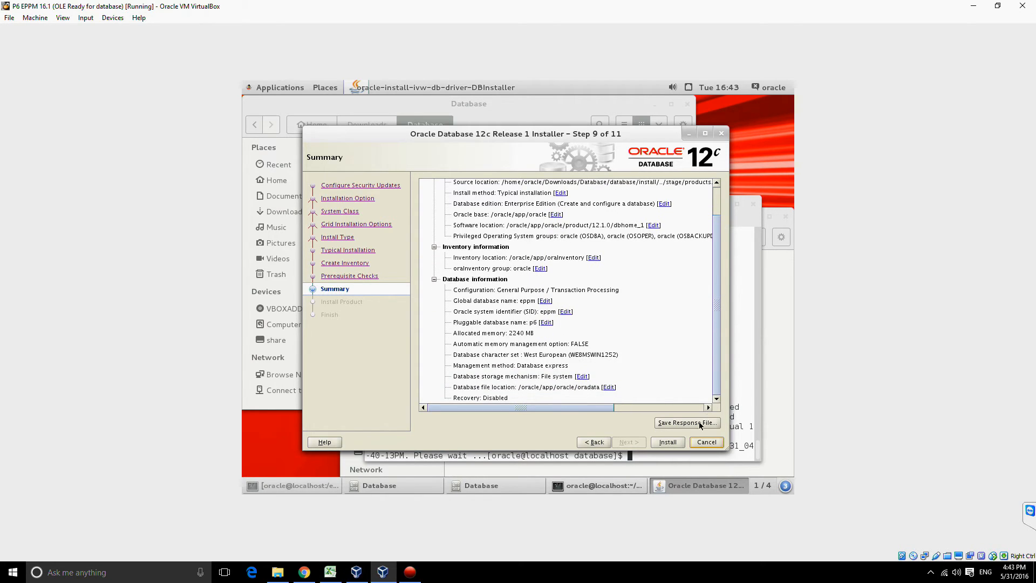
click(667, 443)
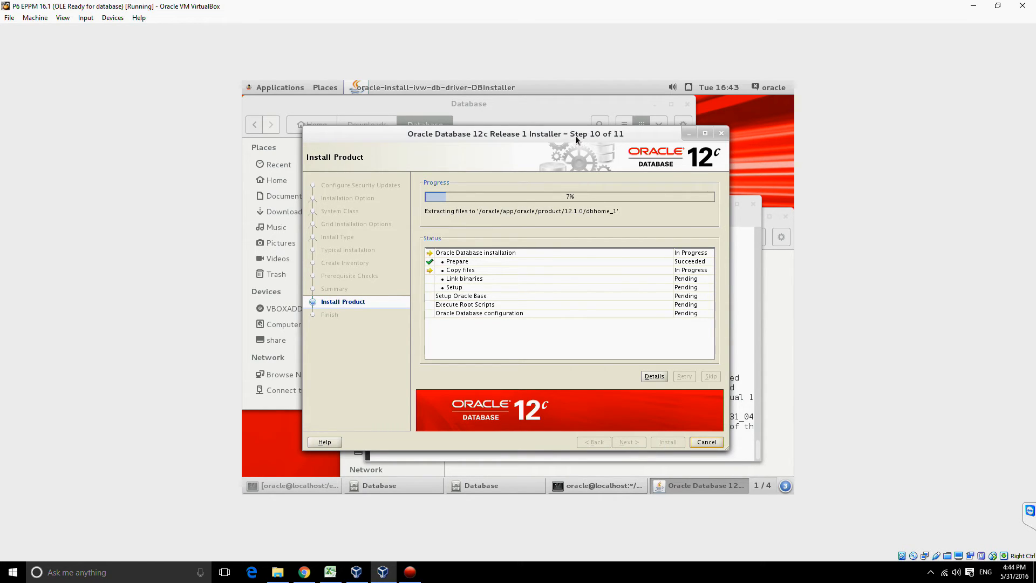
Step: Open a new terminal from the desktop and minimise the terminal that launched the installer, leaving the script list readable
drag(575, 135, 505, 126)
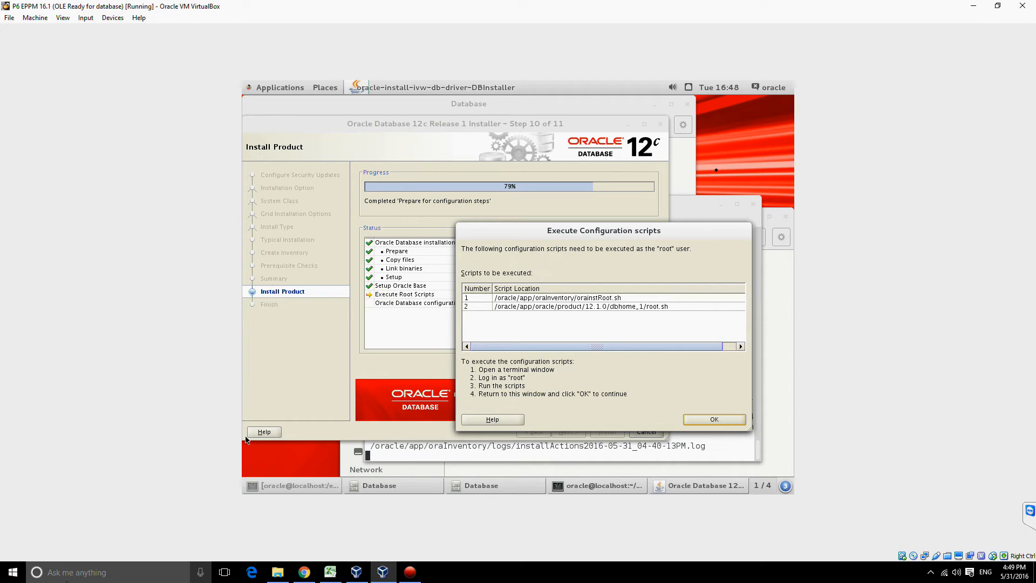
click(617, 299)
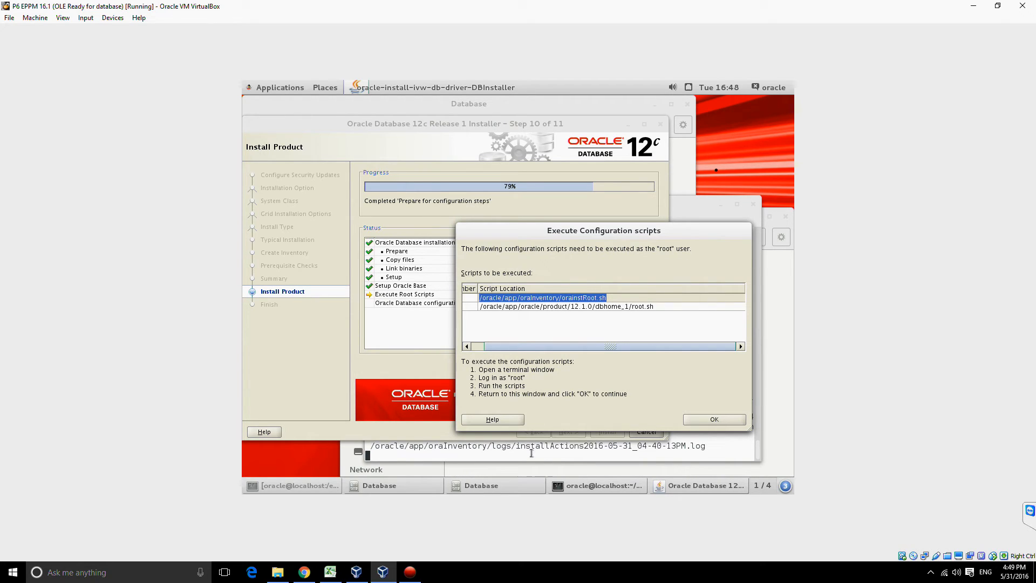
right_click(757, 140)
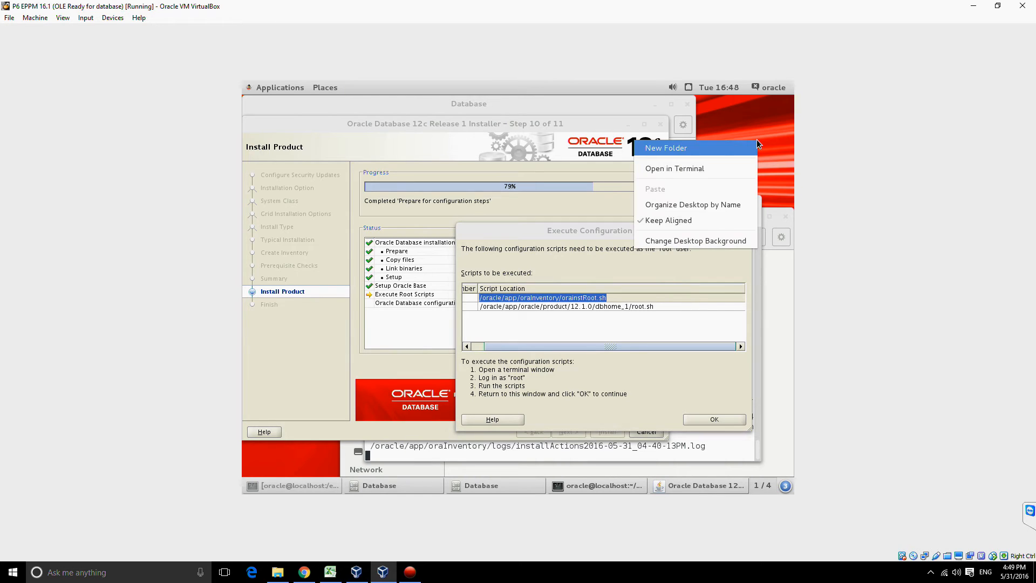
click(712, 169)
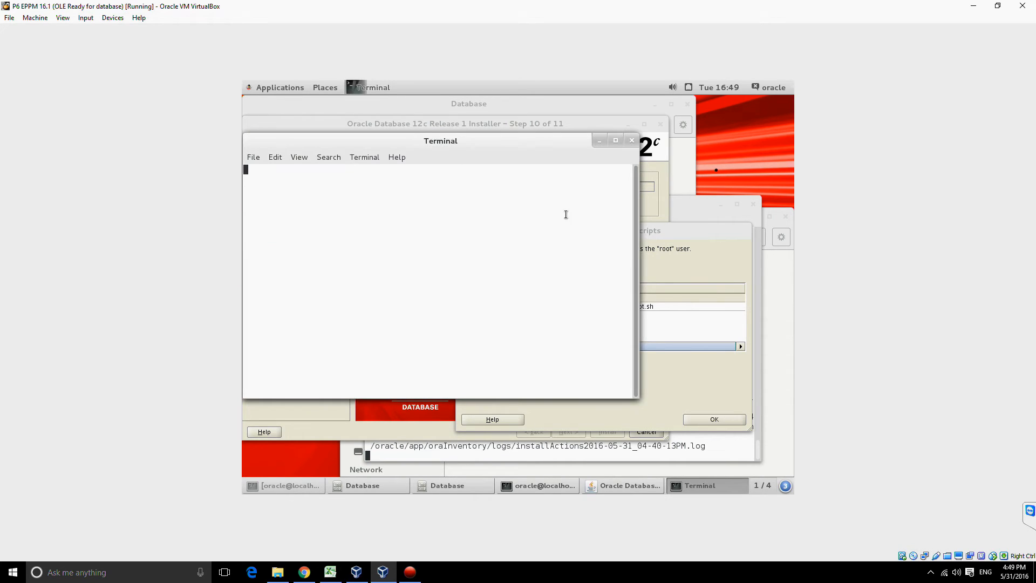
drag(681, 228, 645, 394)
click(753, 303)
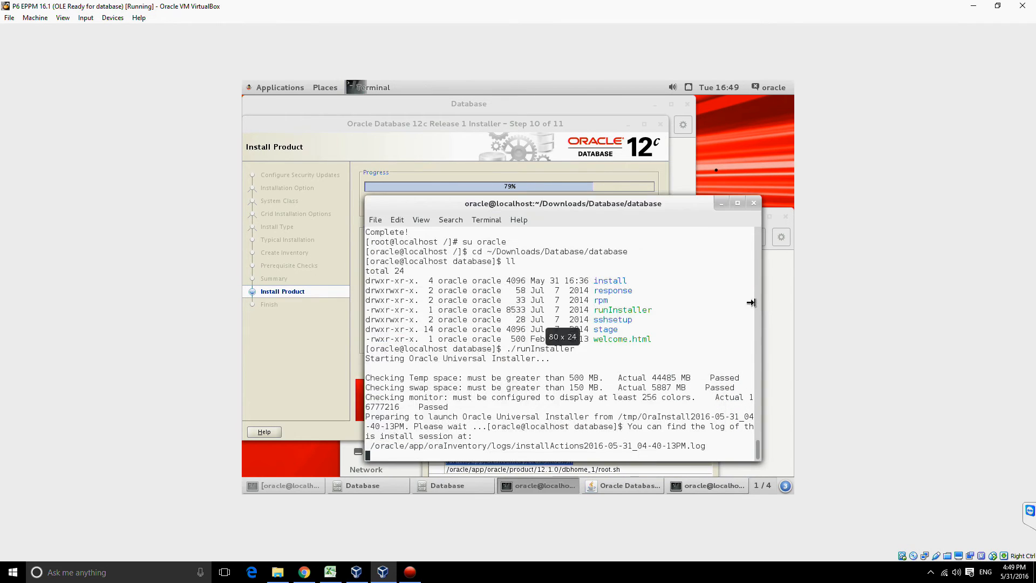
click(723, 201)
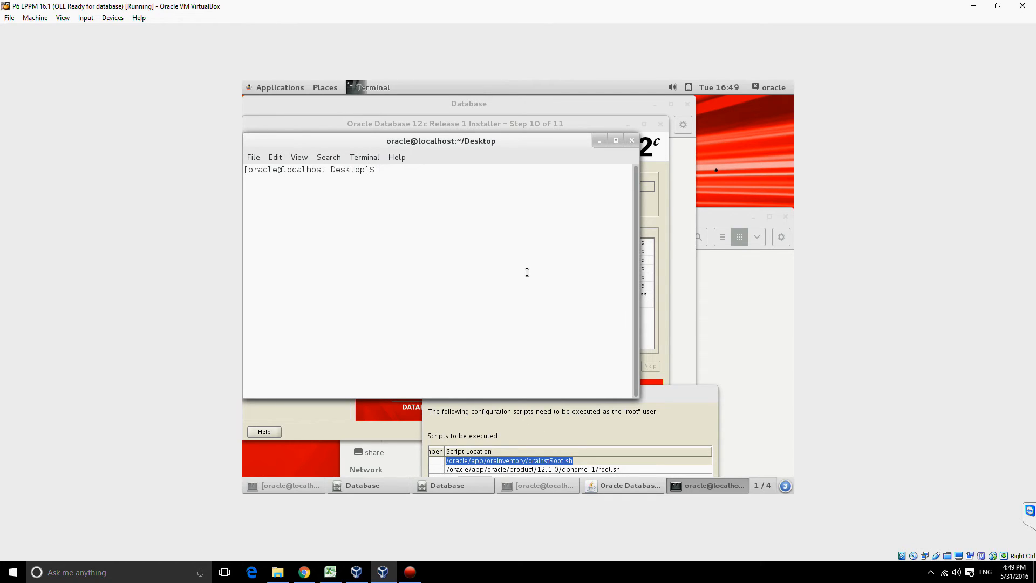
Step: Check the current user with whoami, then switch to root with su and enter the root password
text(whoami)
key(Return)
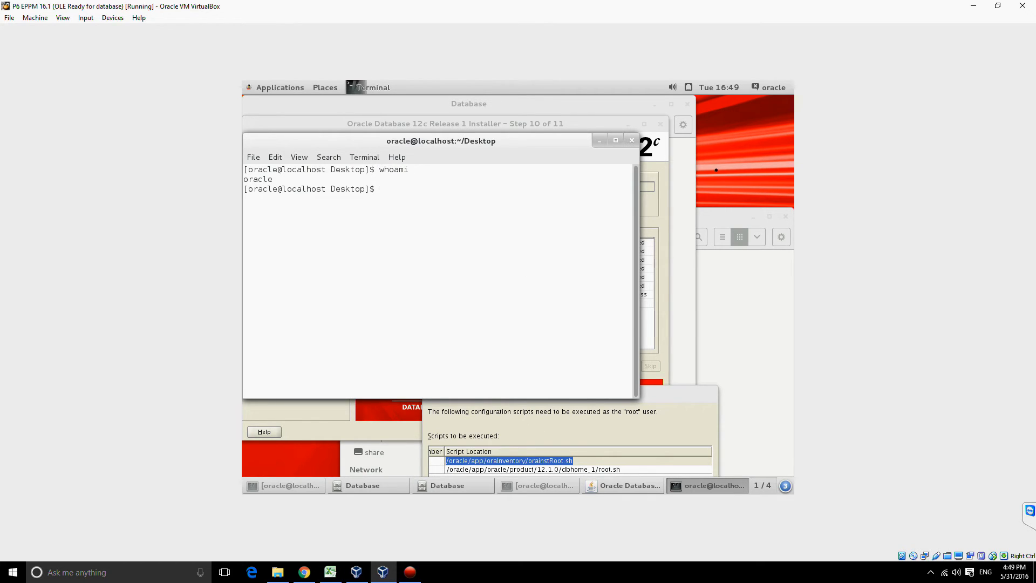
text(su)
key(Return)
key(Return)
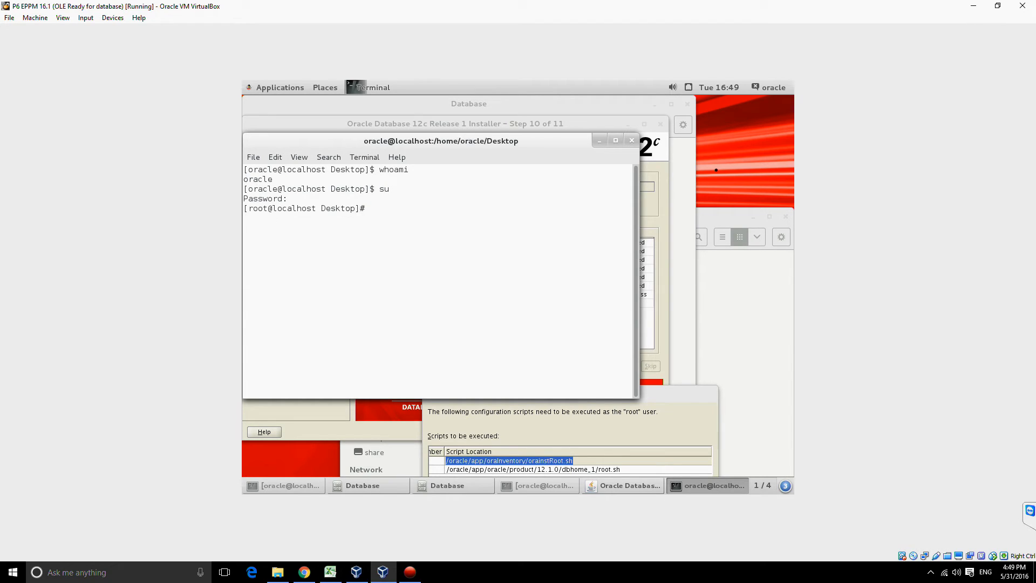
Step: Change to /oracle/app/oraInventory/ and run the orainstRoot.sh script as root
text(cd /oracle/app/oraI)
key(Tab)
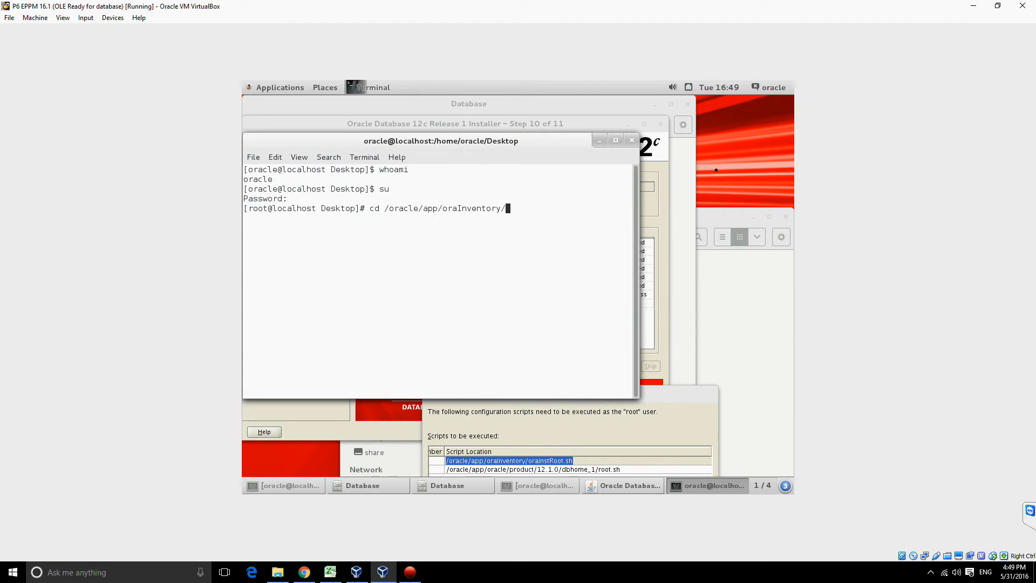
key(Return)
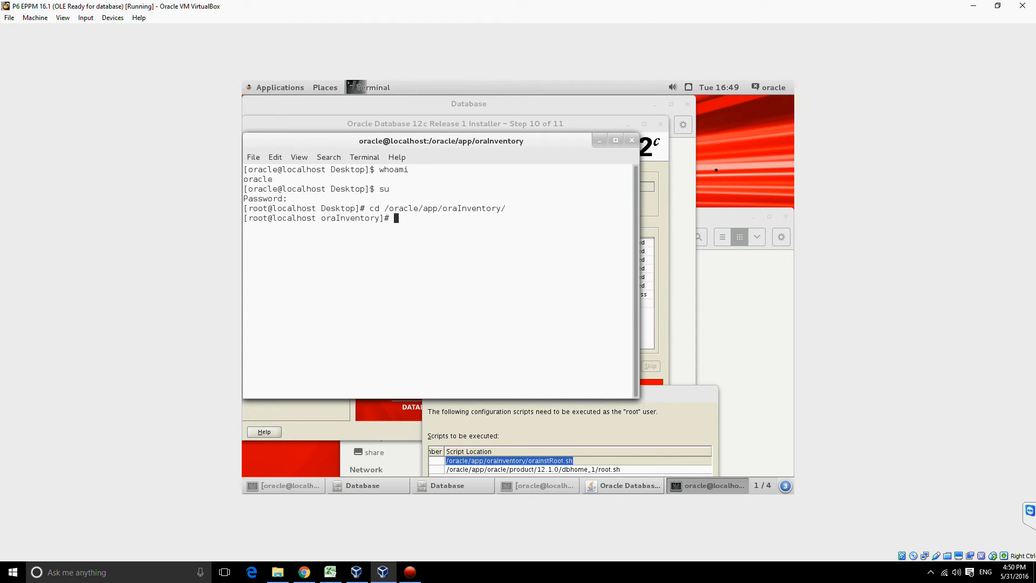
text(./orain)
key(Tab)
key(Return)
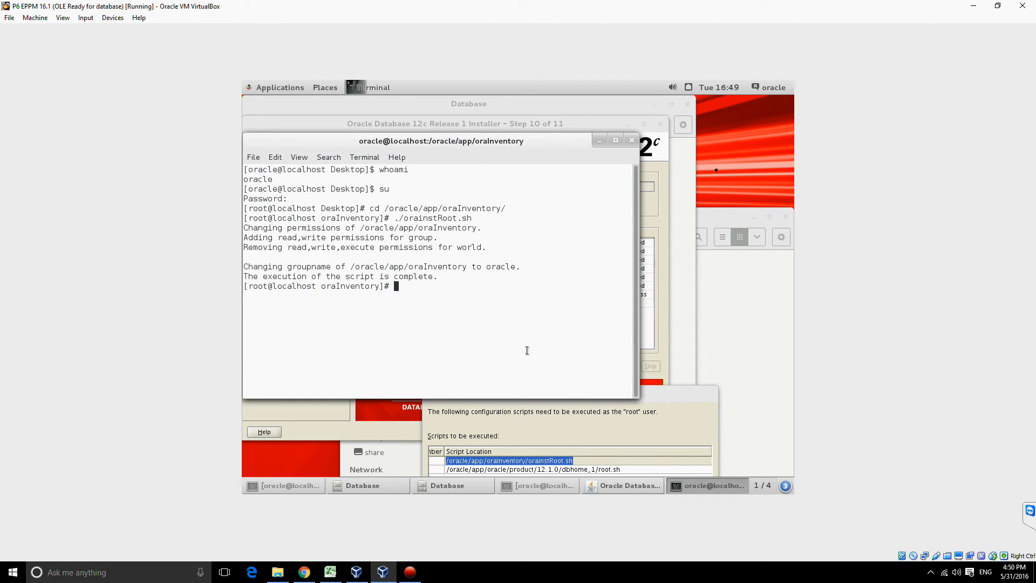
Step: Print the working directory, go up one level and change to oracle/product/12.1.0/dbhome_1/
text(pwd)
key(Return)
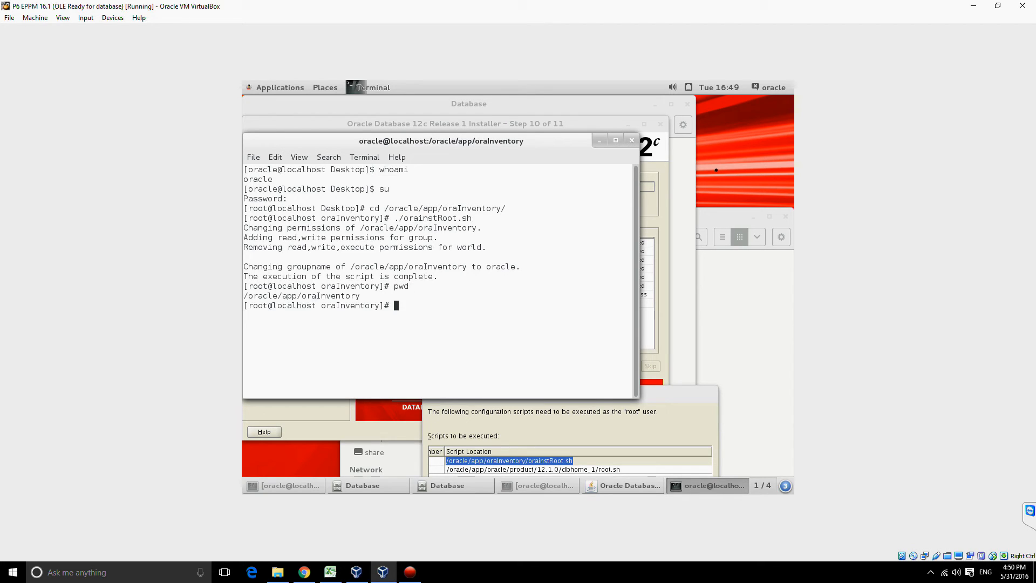
text(cd ..)
key(Return)
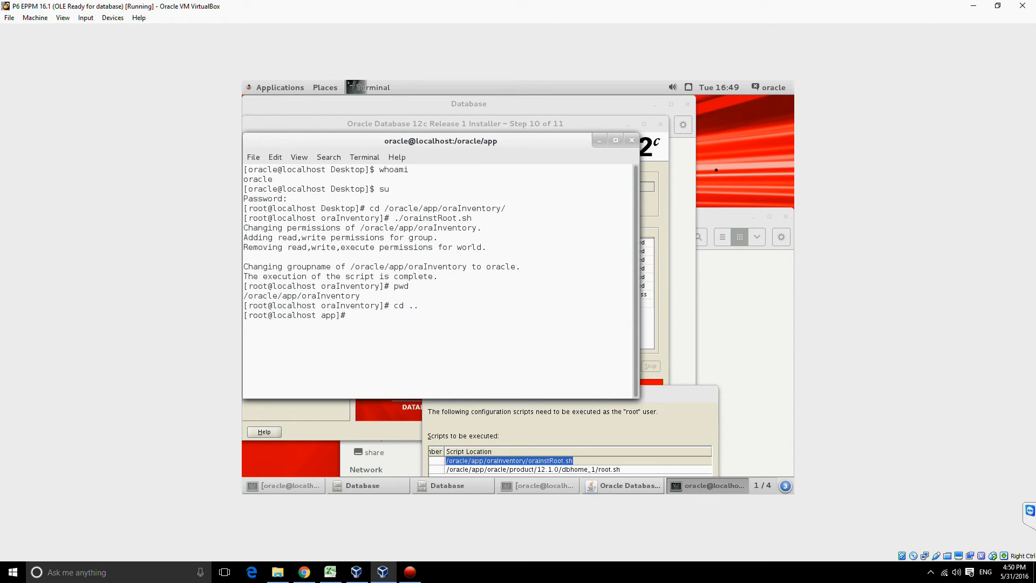
text(cd orac)
key(Tab)
text(pr)
key(Tab)
text(12.)
key(Tab)
text(d)
key(Tab)
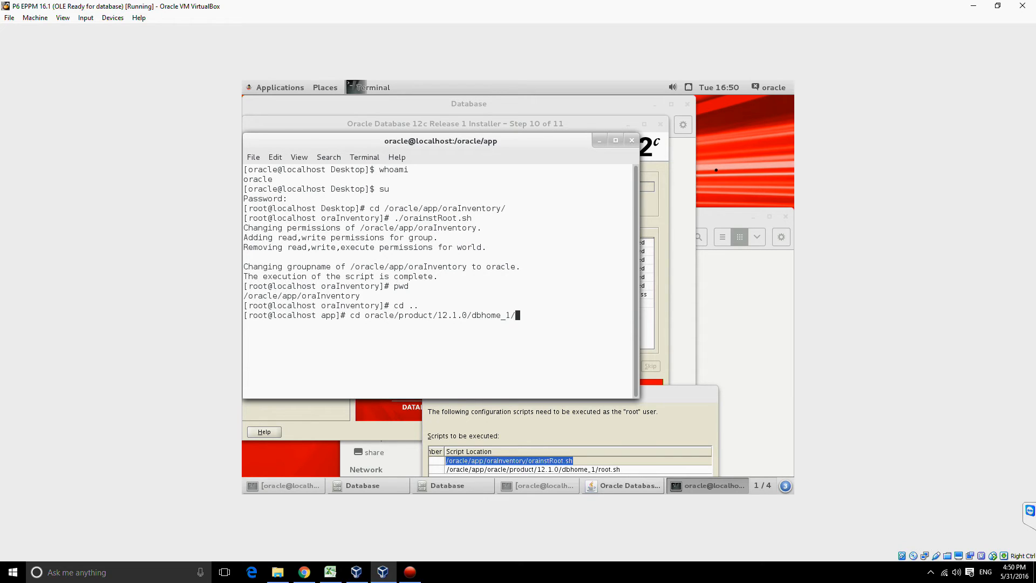
key(Return)
Step: Run the root.sh script from the dbhome_1 directory as root
text(./roo)
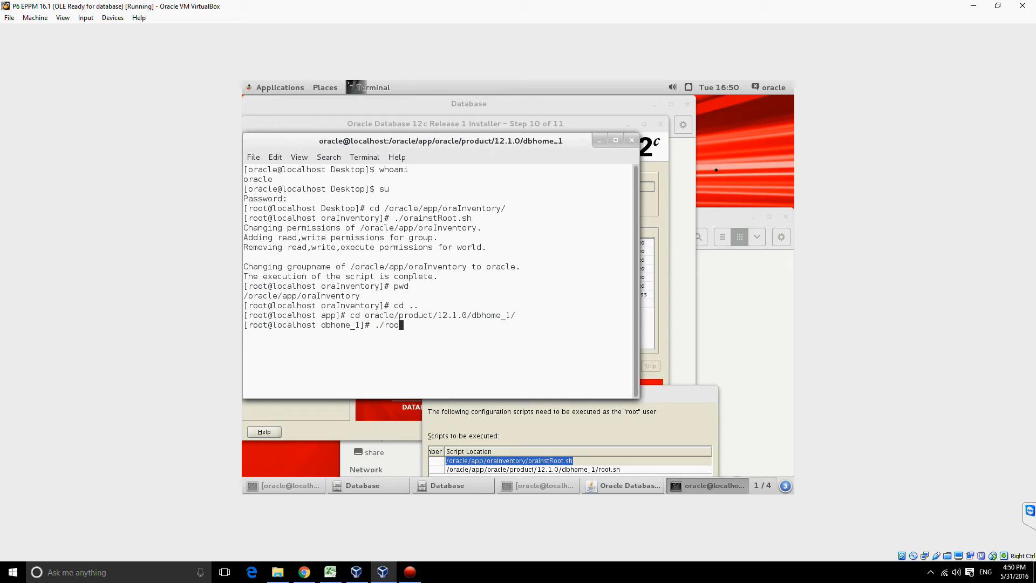
key(Tab)
key(Return)
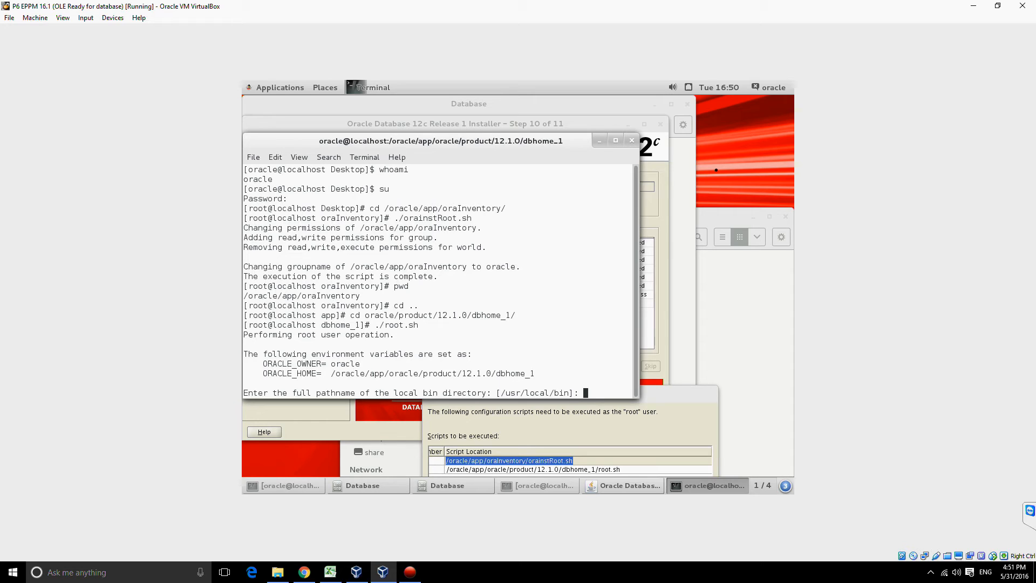
text(/or)
key(BackSpace)
key(BackSpace)
key(BackSpace)
key(Delete)
key(Delete)
key(Delete)
key(BackSpace)
key(BackSpace)
key(BackSpace)
key(BackSpace)
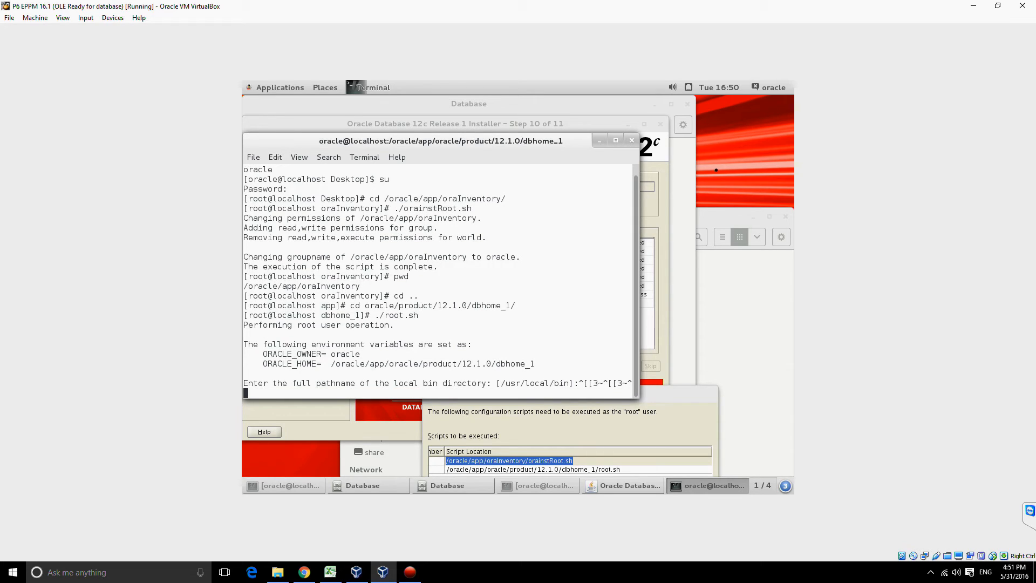
text(asd)
key(BackSpace)
key(BackSpace)
key(BackSpace)
Step: Submit the local bin directory prompt for /usr/local/bin, then confirm in the installer that the configuration scripts were executed
key(Return)
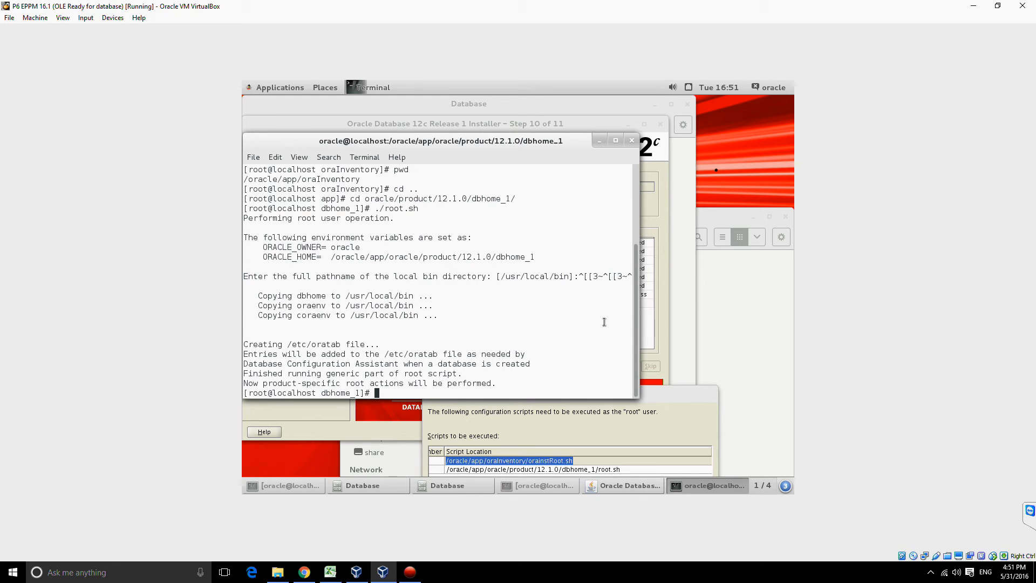
drag(649, 400, 645, 238)
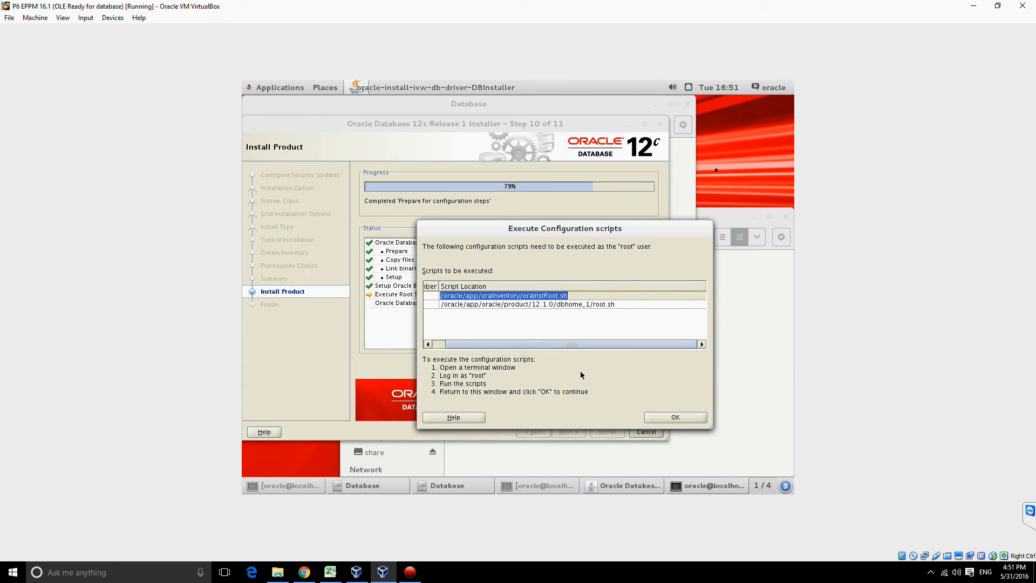
click(662, 416)
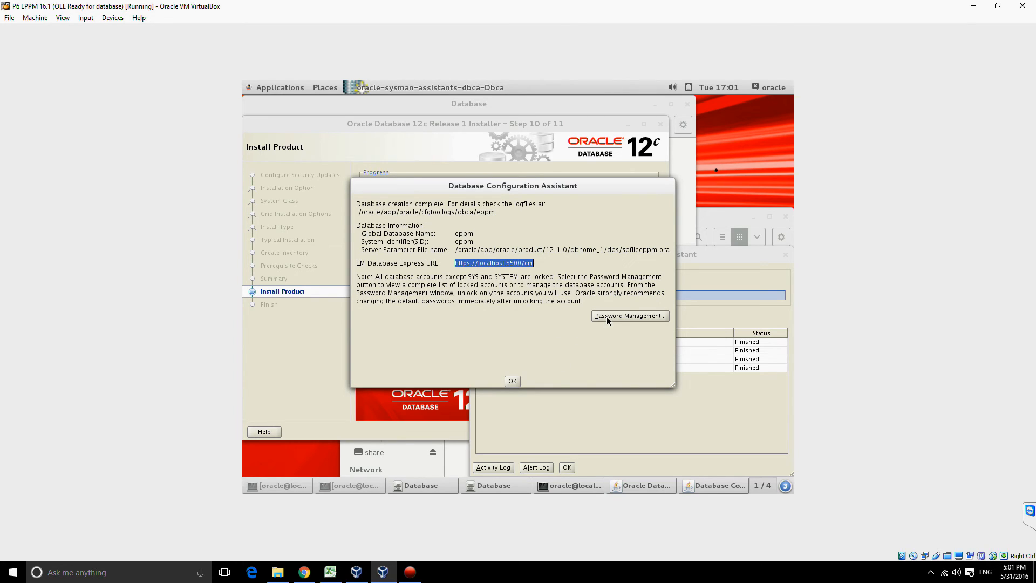
Step: Dismiss the Database Configuration Assistant summary, then close the finished installer and the root terminal
click(512, 381)
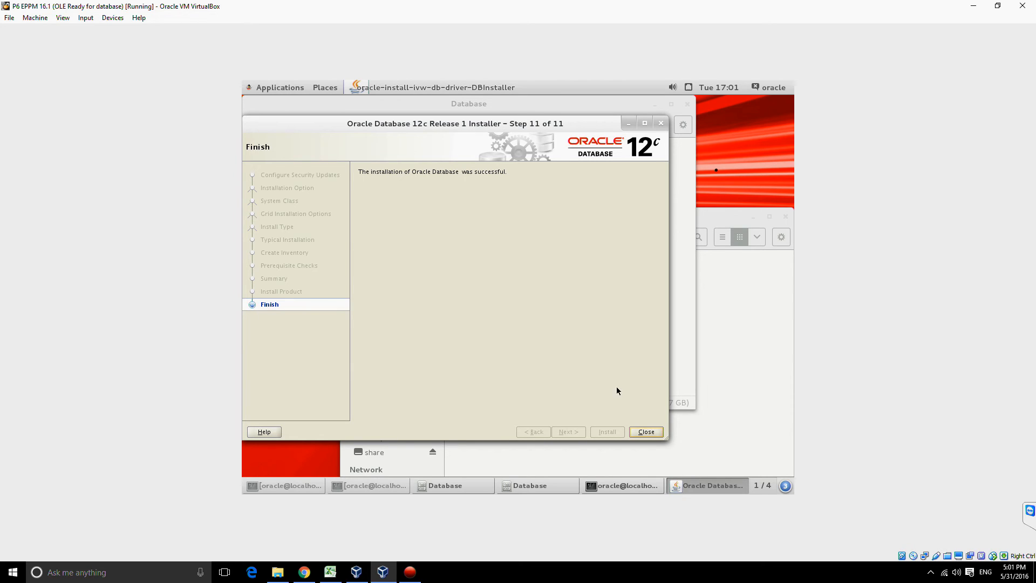
click(645, 432)
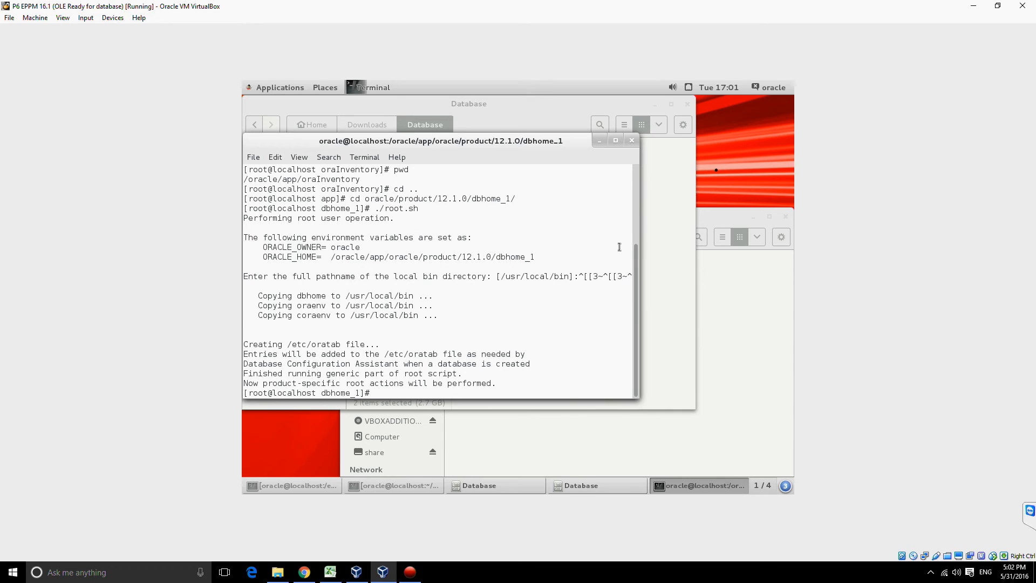
click(631, 140)
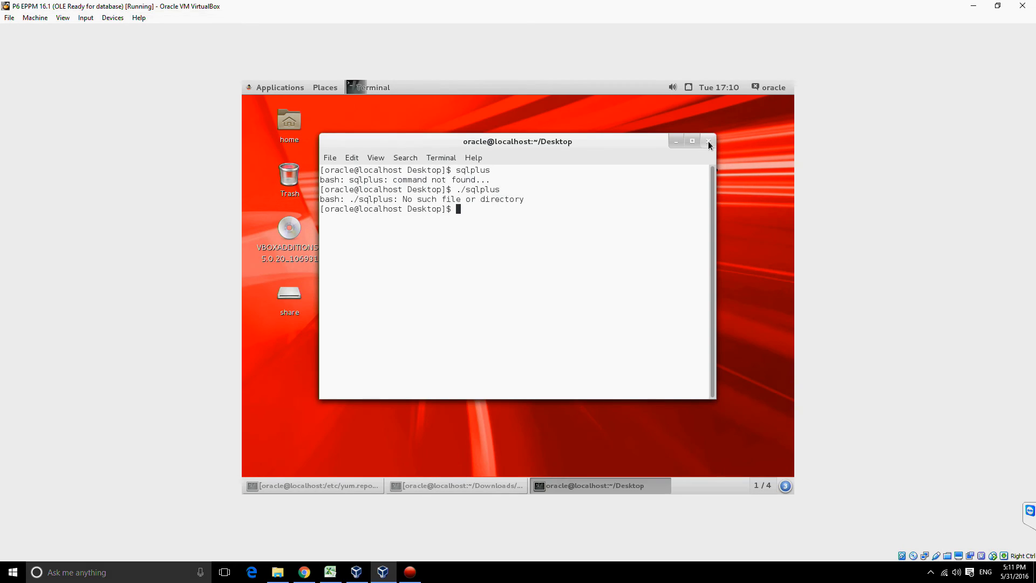
Step: Close the remaining open terminal window and log the oracle user out of the desktop session
click(709, 142)
click(763, 89)
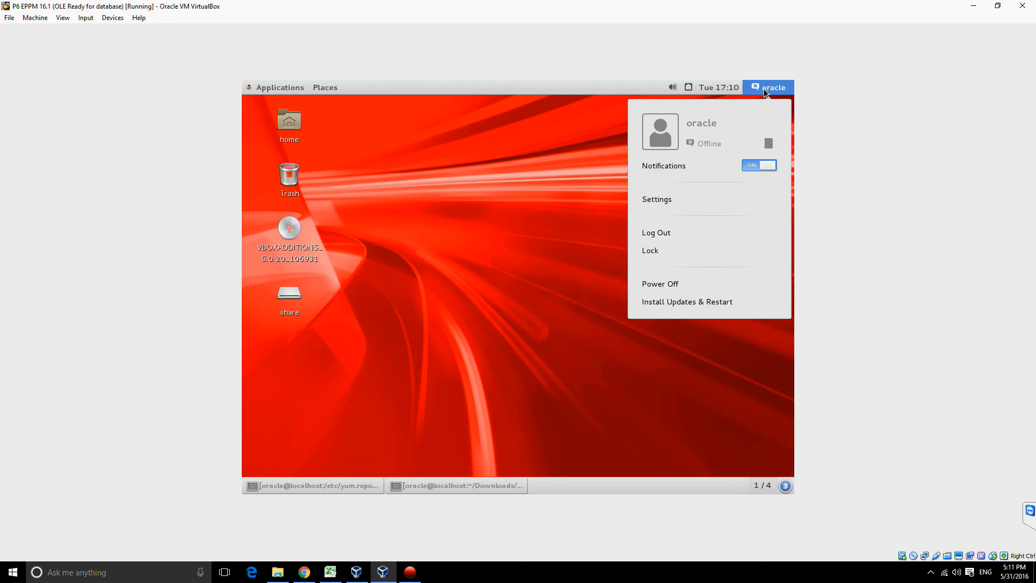
click(698, 238)
click(626, 323)
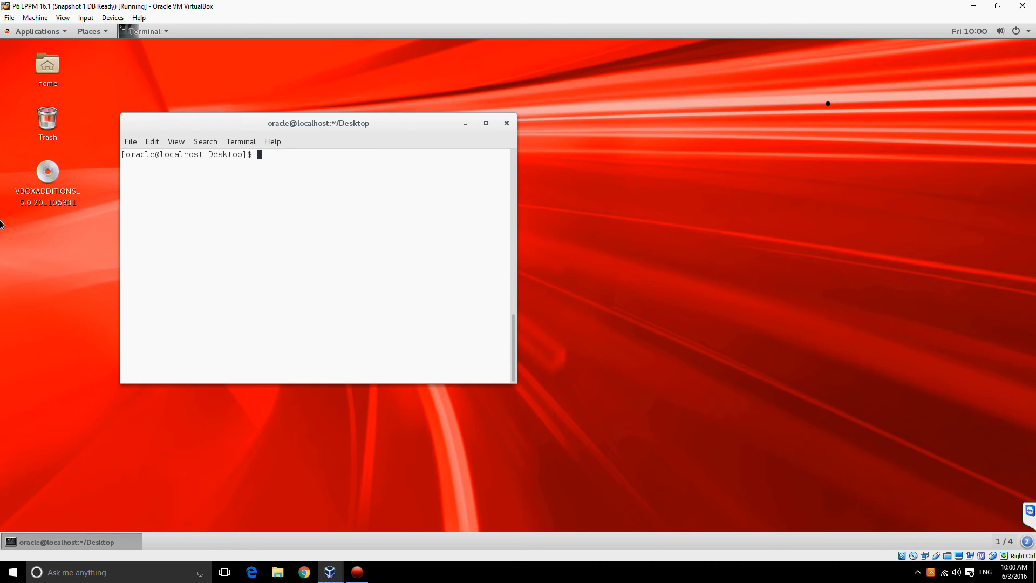
Step: Open /home/oracle/.bash_profile in nano and place the cursor on the empty line below export PATH
text(nano )
text(/home/)
text(oracle/)
text(.)
text(p)
text(bash_pro)
key(Tab)
key(Return)
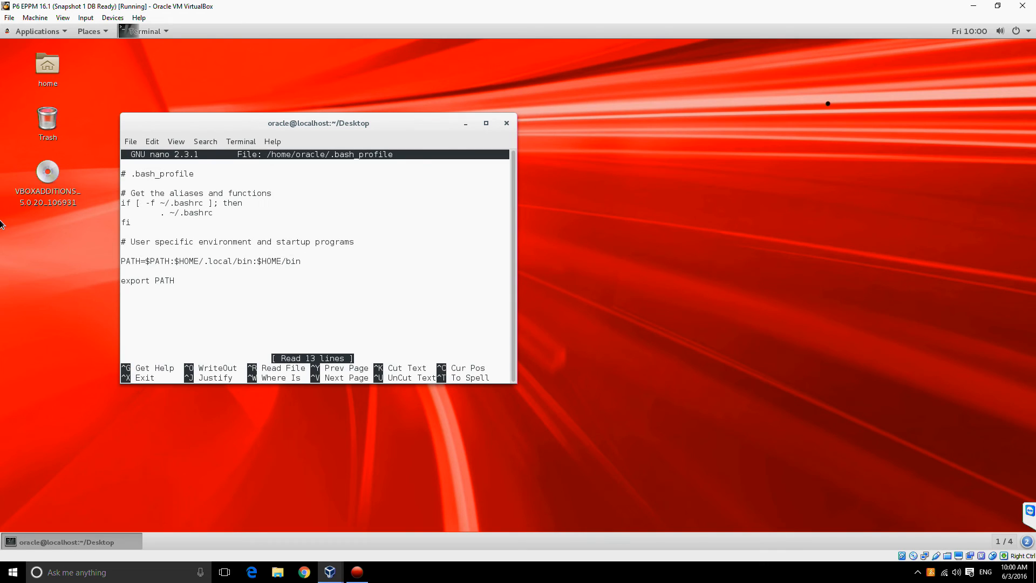
key(Down)
key(Down)
key(Down)
key(Down)
key(Down)
key(Down)
key(Down)
key(Down)
key(Down)
key(Down)
key(Down)
key(Down)
Step: Open a second terminal, change to /oracle/app/ and print the working directory path
right_click(603, 186)
click(633, 214)
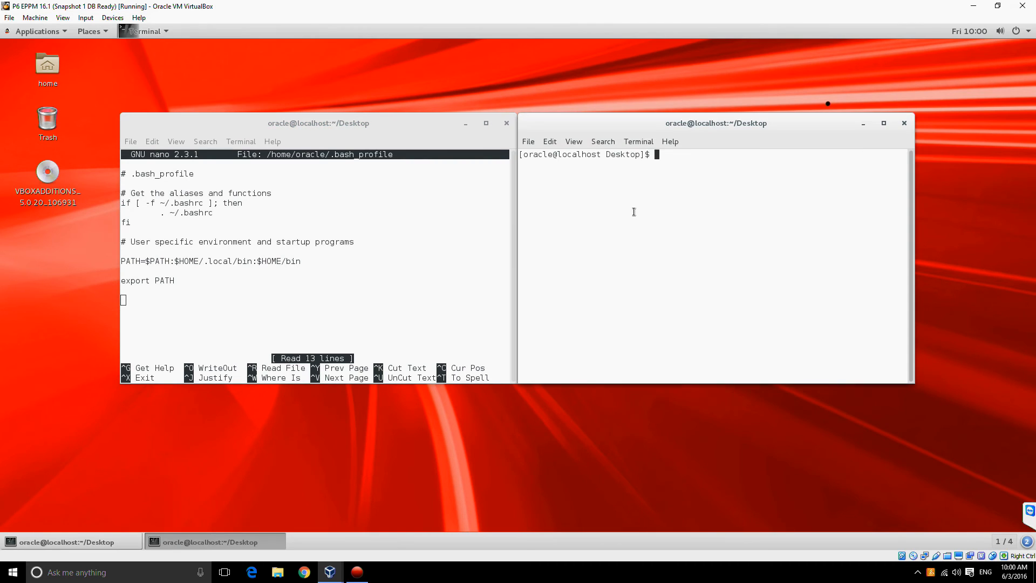
text(cd /oracle/app/)
key(Return)
text(pwd)
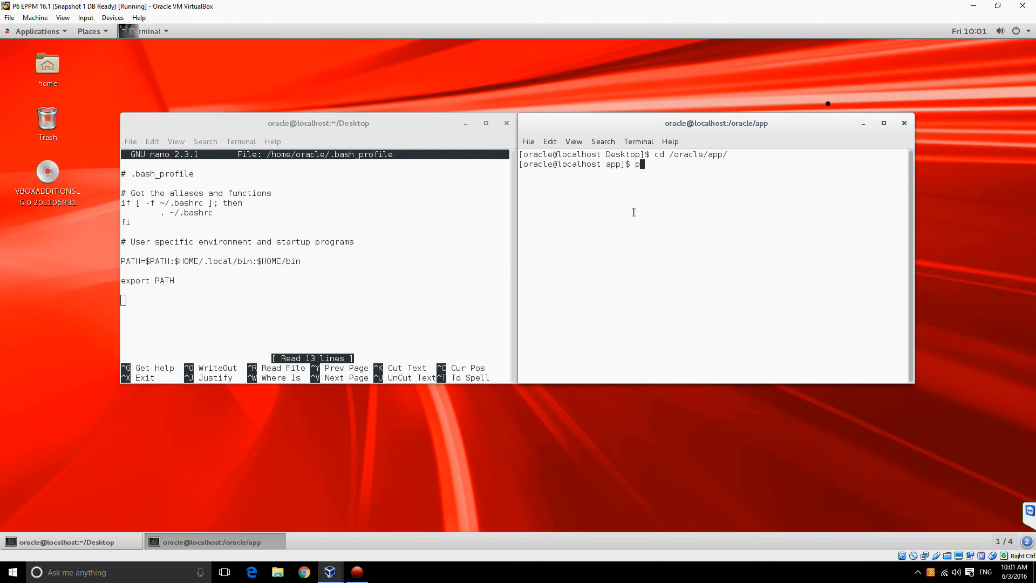
key(Return)
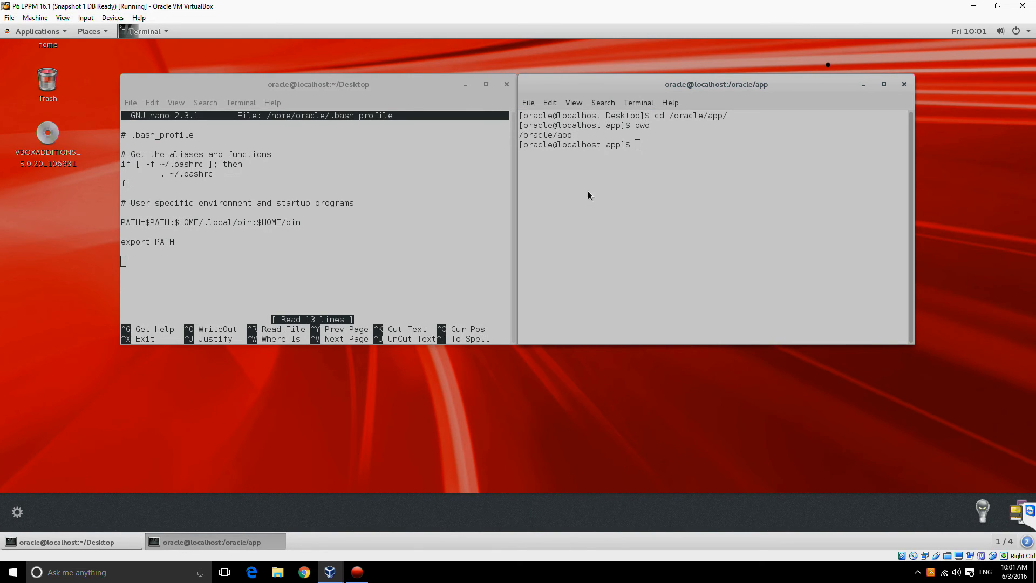
Step: Begin a new line ORACLE_BASE= below export PATH in .bash_profile
click(482, 203)
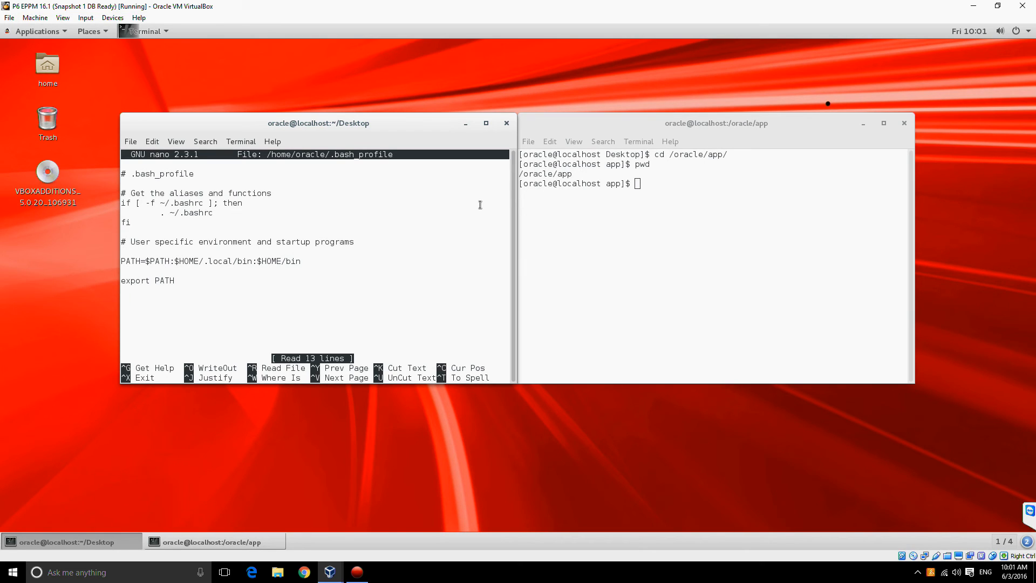
mouse_move(2, 24)
click(243, 305)
text(ORACLE_BASE=)
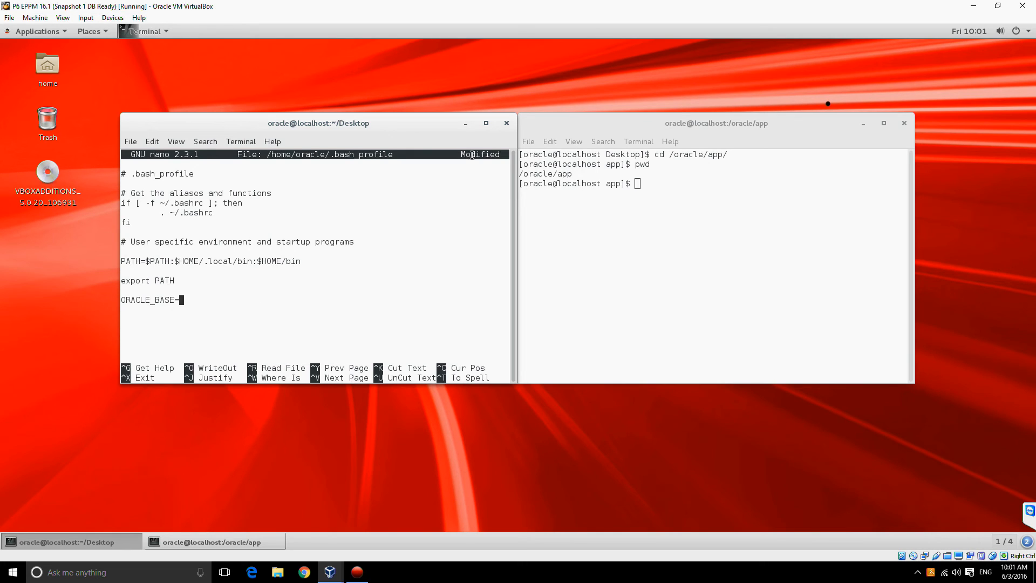
Step: Copy the path /oracle/app from the second terminal and paste it as the ORACLE_BASE value in .bash_profile
right_click(569, 174)
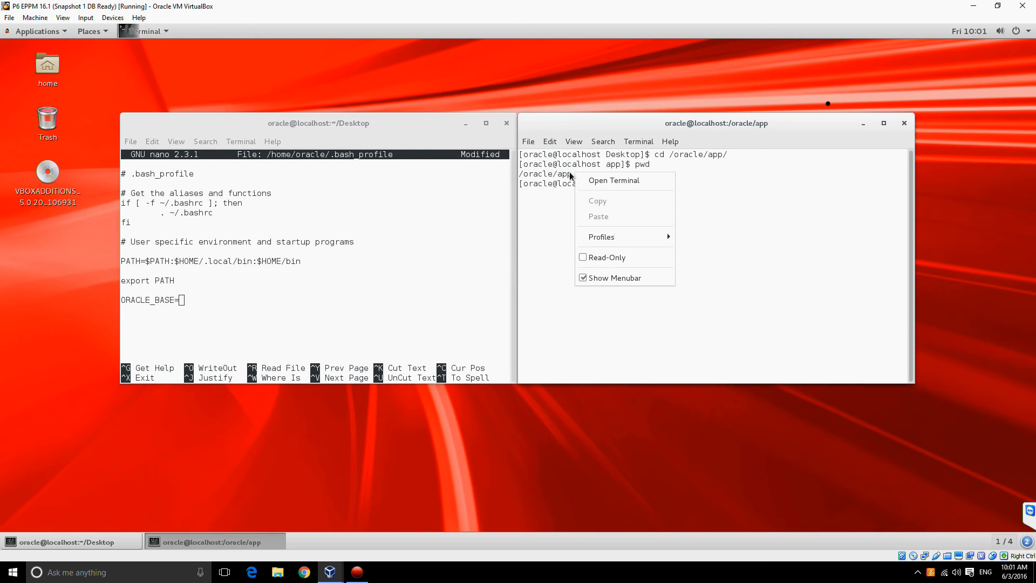
double_click(569, 173)
right_click(568, 174)
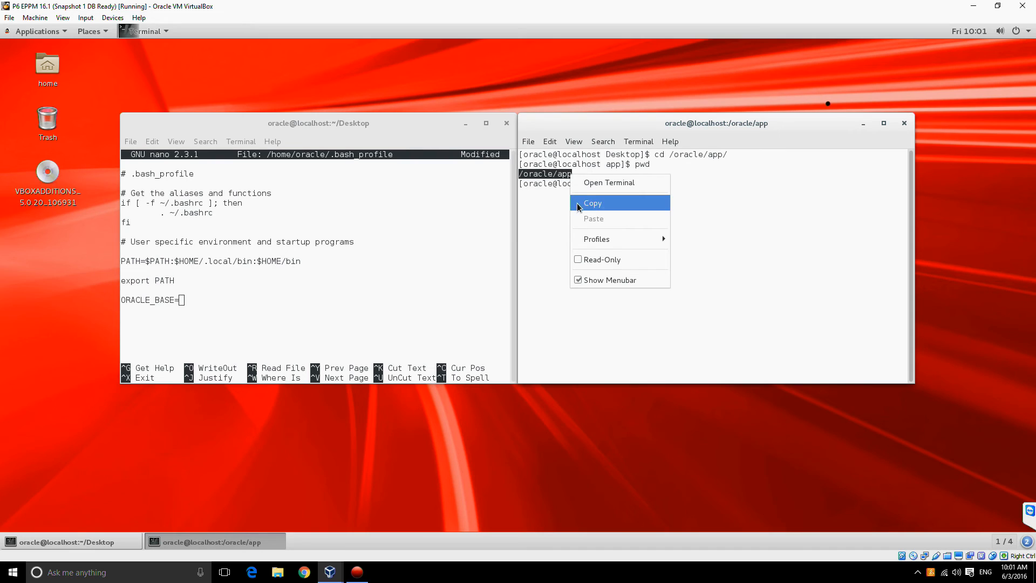
click(593, 203)
click(186, 302)
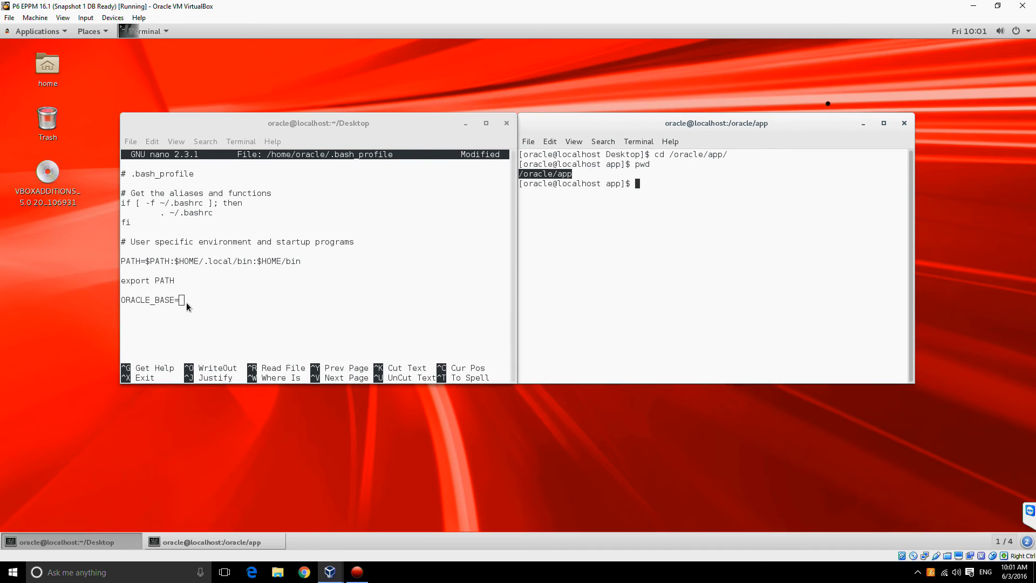
right_click(187, 303)
click(208, 349)
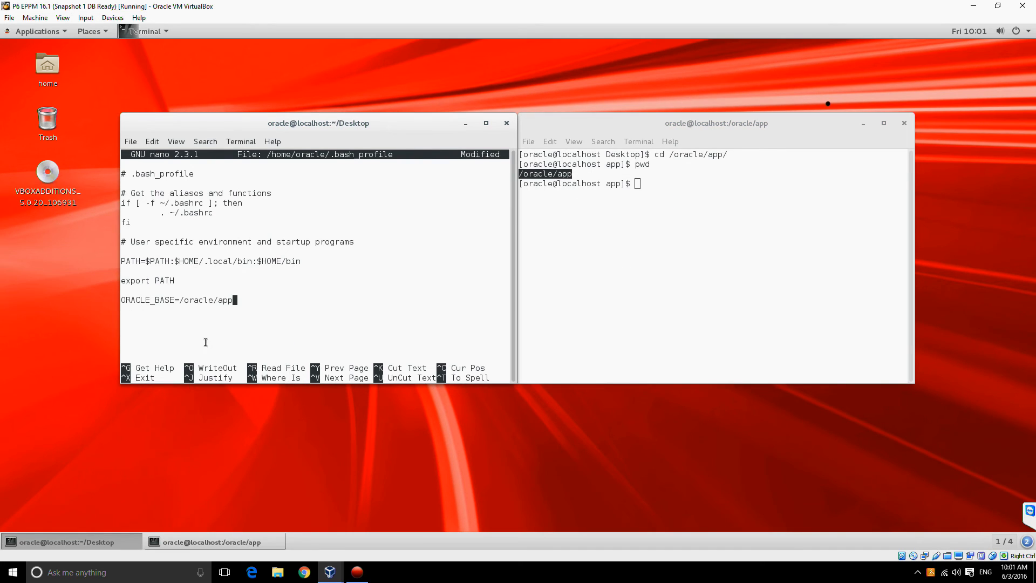
Step: Add the line export ORACLE_BASE below the ORACLE_BASE definition in .bash_profile, followed by a blank line
key(Return)
text(export ORACLE_BASE)
key(Return)
key(Return)
Step: Begin a new line ORACLE_HOME= below export ORACLE_BASE in .bash_profile
text(ORACLE)
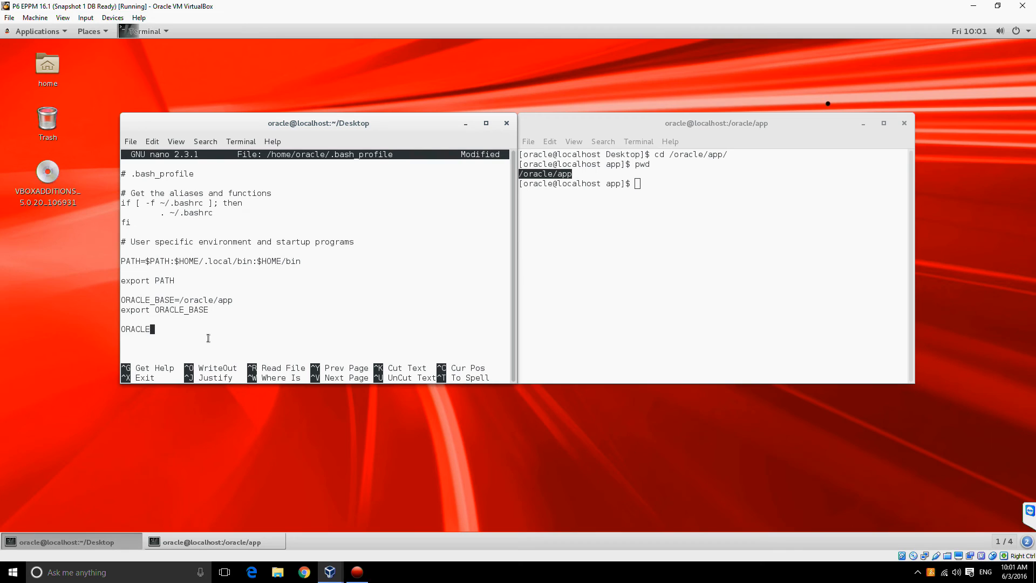
text(_HOME=)
Step: In the second terminal, change to oracle/product/12.1.0/dbhome_1/ and print the working directory path
click(711, 208)
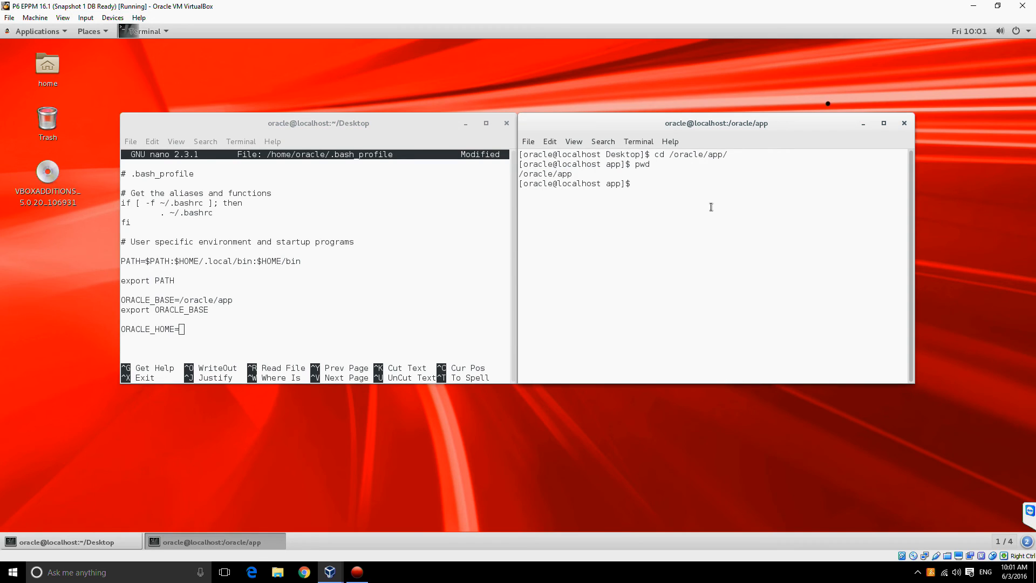
text(cd oracle/product/12.1.0/dbhome_1/)
key(Return)
text(pwd)
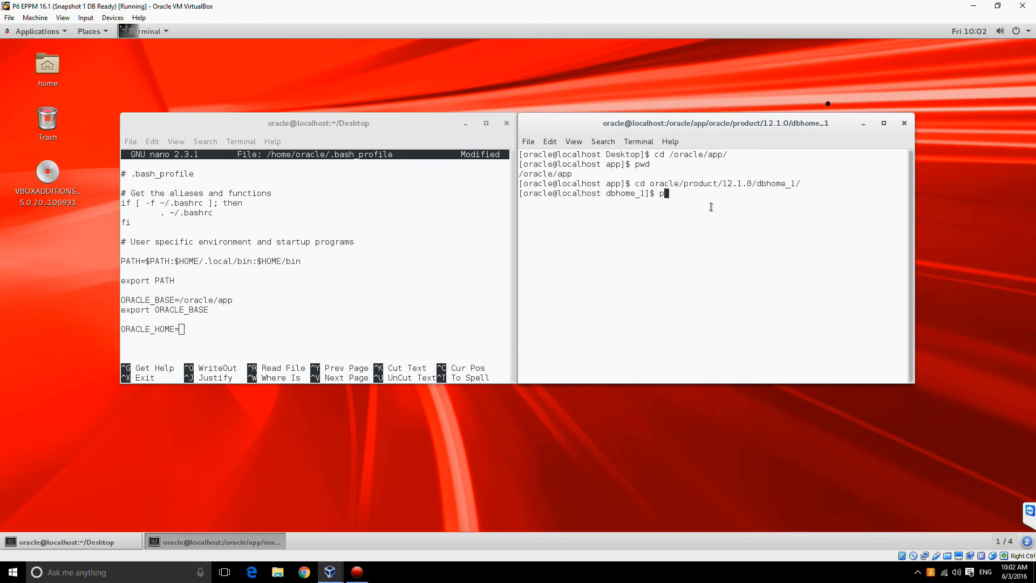
key(Return)
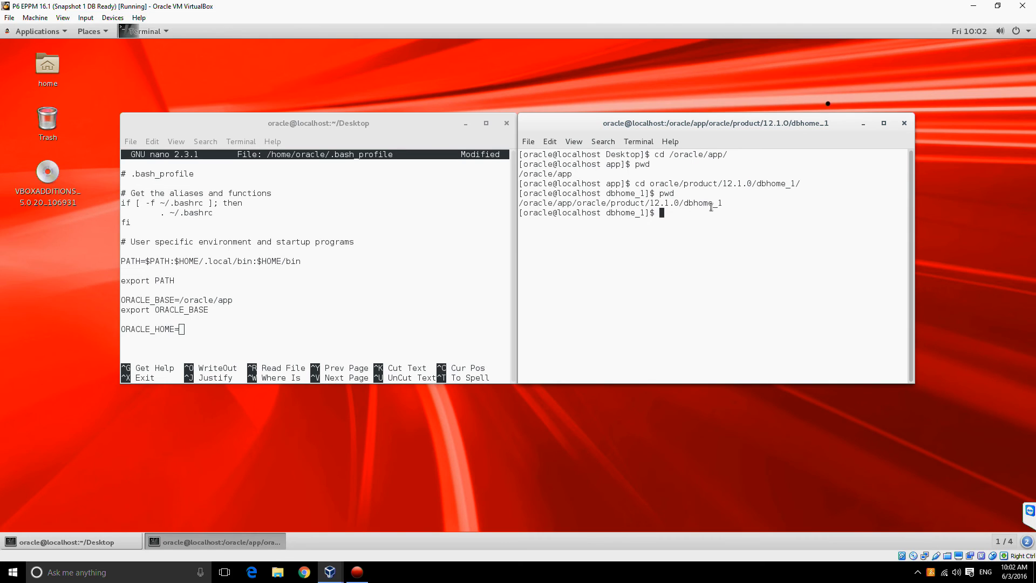
Step: Copy the path /oracle/app/oracle/product/12.1.0/dbhome_1 from the second terminal and paste it as the ORACLE_HOME value
double_click(713, 200)
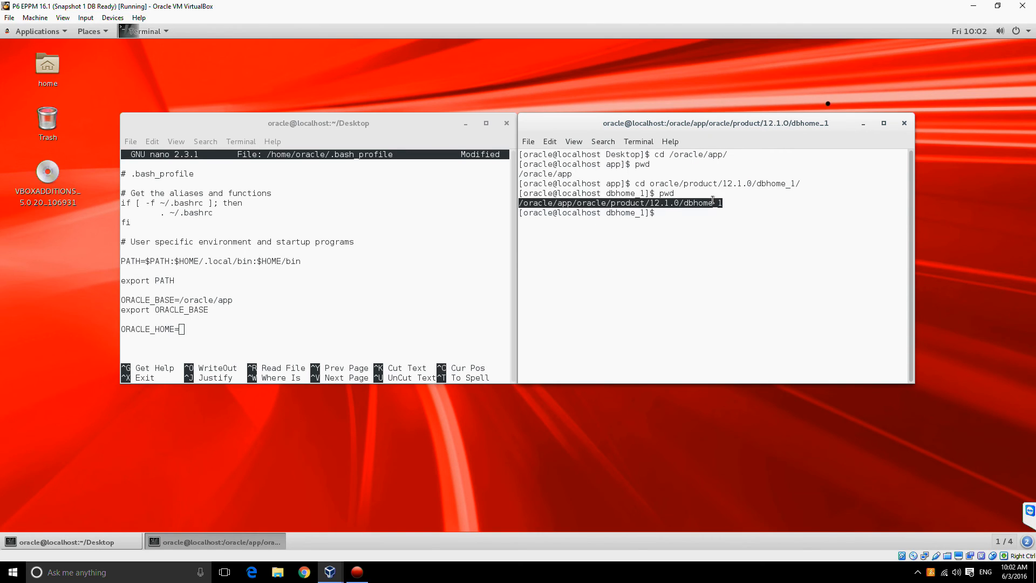
right_click(659, 201)
click(682, 230)
right_click(228, 331)
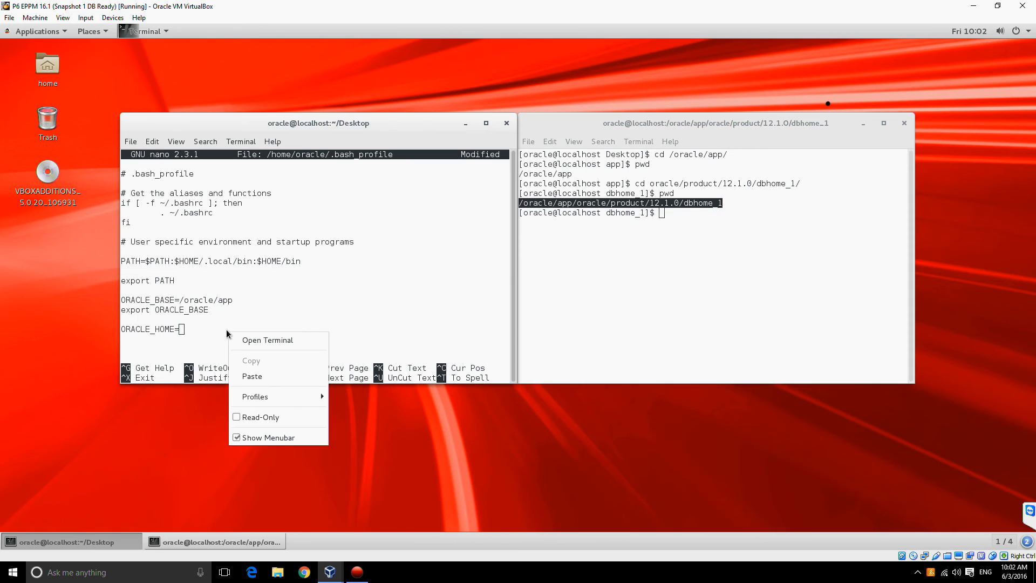
click(246, 375)
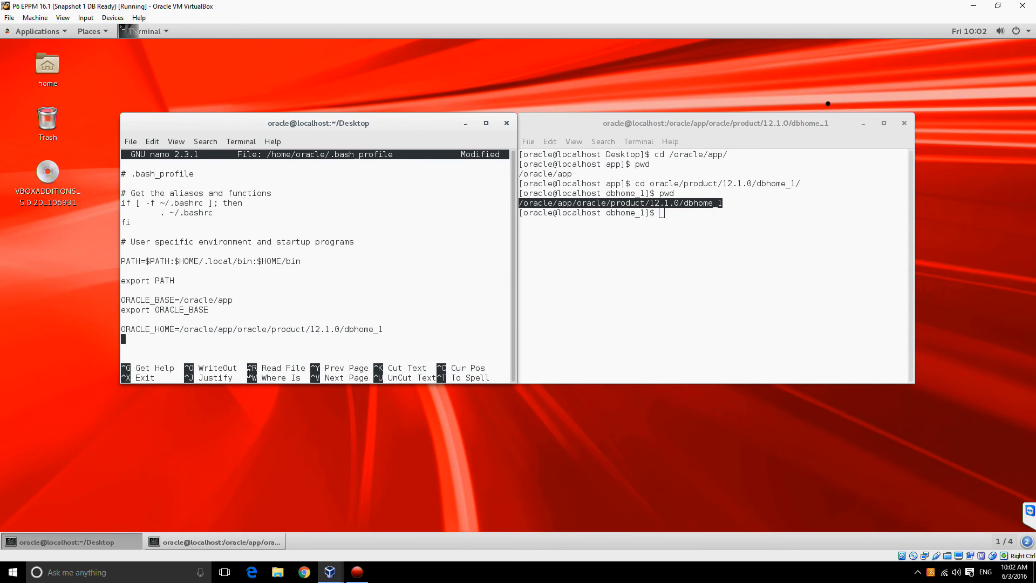
Step: Add the line export ORACLE_HOME below the ORACLE_HOME definition, followed by a blank line
key(Return)
text(export ORACLE_HOME)
key(Return)
key(Return)
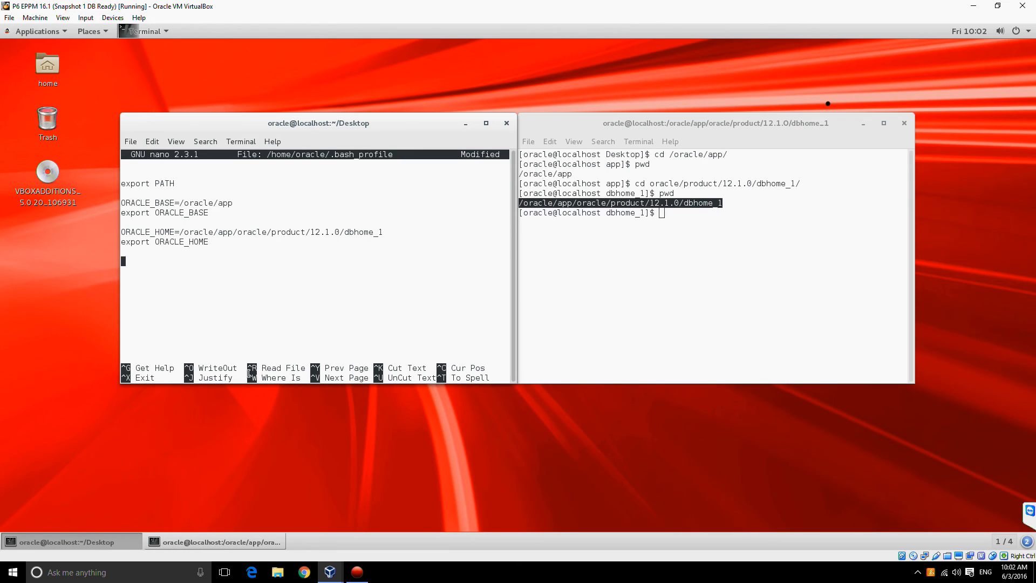
Step: Add the lines ORACLE_SID=eppm and export ORACLE_SID at the end of .bash_profile
text(ORACLE_SID=eppm)
key(Return)
text(export ORACLE)
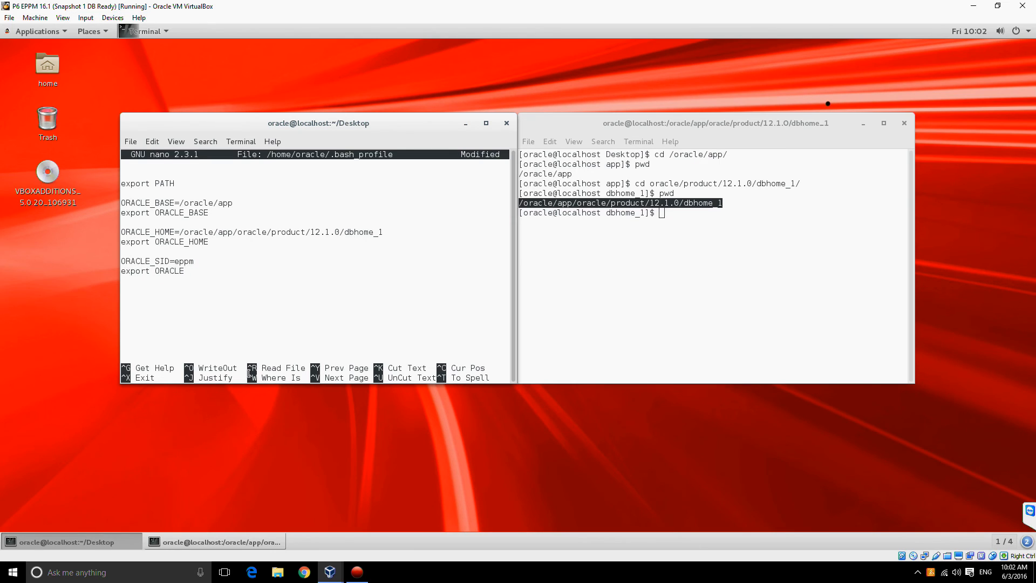
text(_SID)
Step: Append a colon to the end of the PATH=$PATH:$HOME/.local/bin:$HOME/bin line in .bash_profile
key(Up)
key(Up)
key(Up)
key(Up)
key(Up)
key(Up)
key(Up)
key(Up)
key(Up)
key(Up)
key(Up)
key(Up)
key(Up)
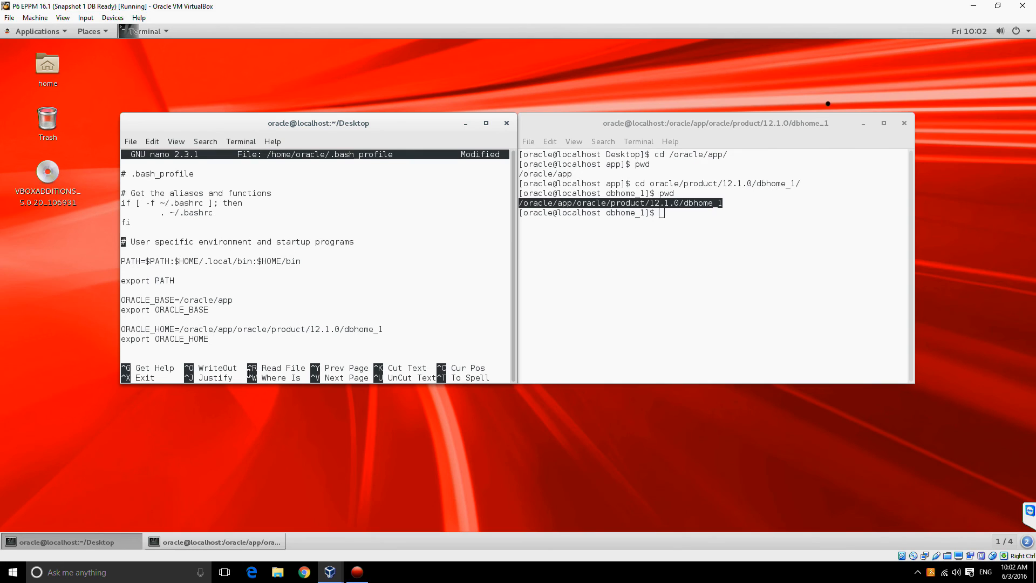
key(Down)
key(Down)
text(:)
Step: In the second terminal, change to the bin directory under dbhome_1 and print the working directory path
click(779, 209)
text(cd bin)
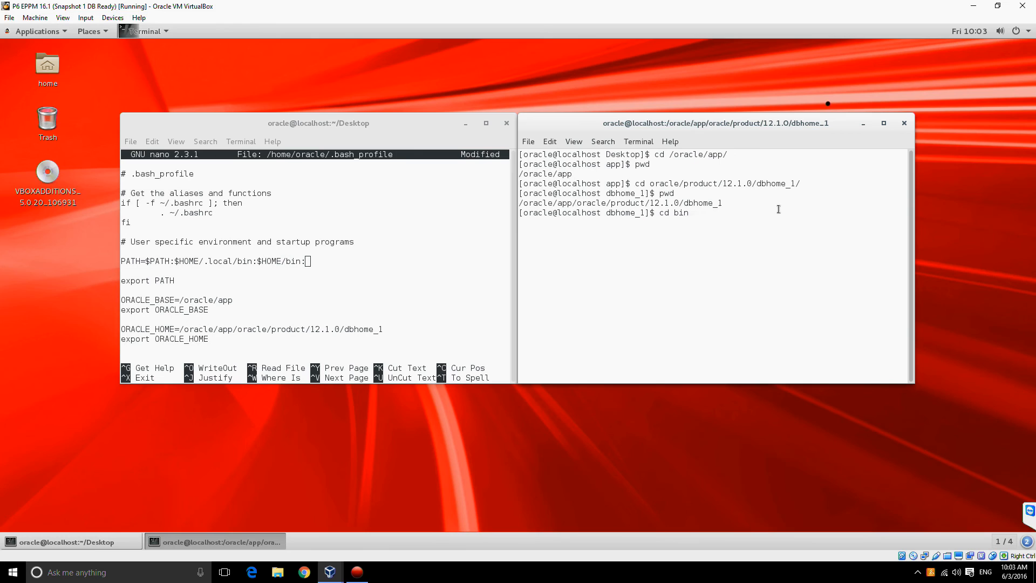
key(Return)
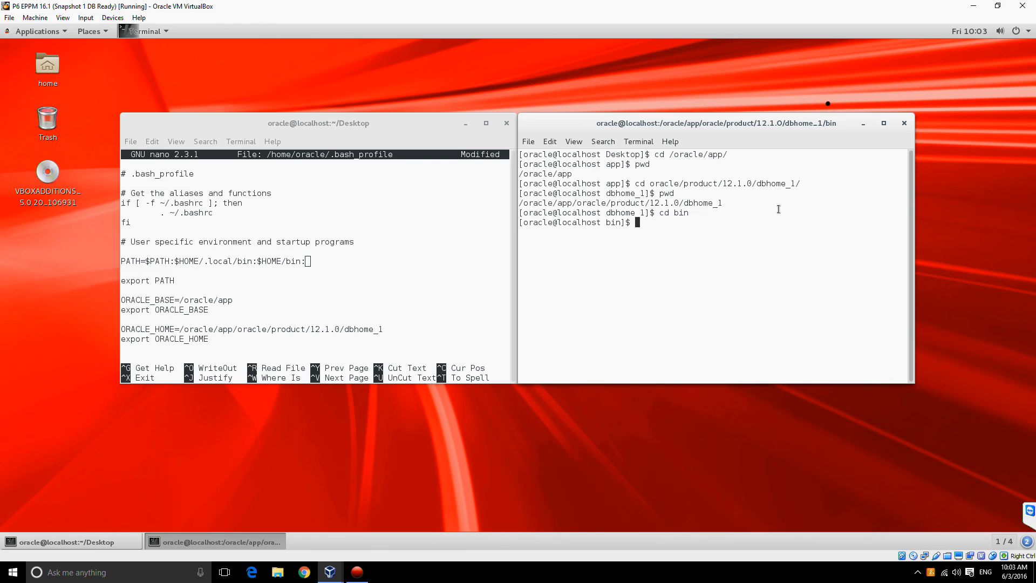
text(pwd)
key(Return)
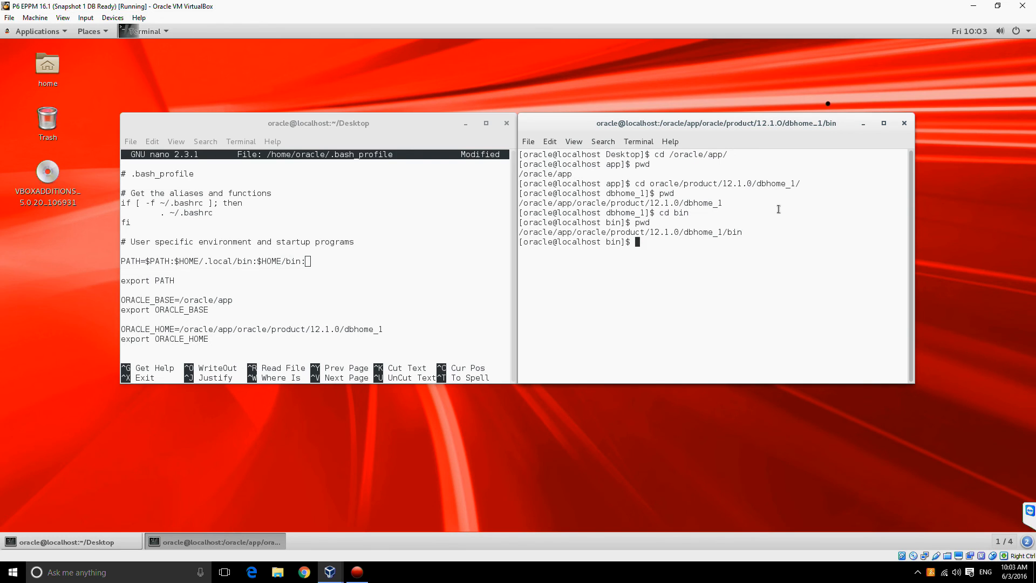
Step: Copy /oracle/app/oracle/product/12.1.0/dbhome_1/bin from the second terminal and paste it at the end of the PATH line
triple_click(720, 232)
right_click(720, 234)
click(737, 263)
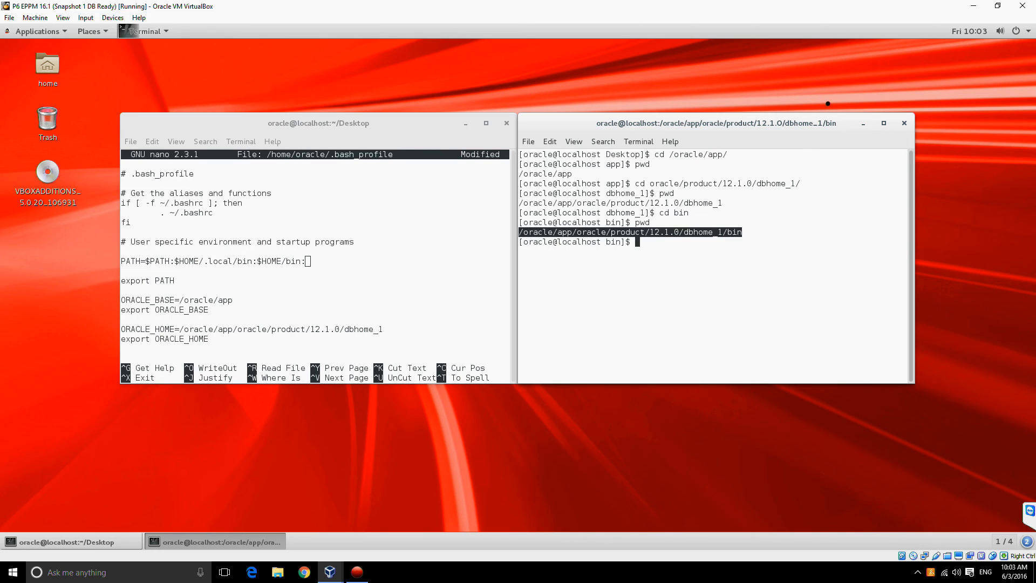
right_click(369, 263)
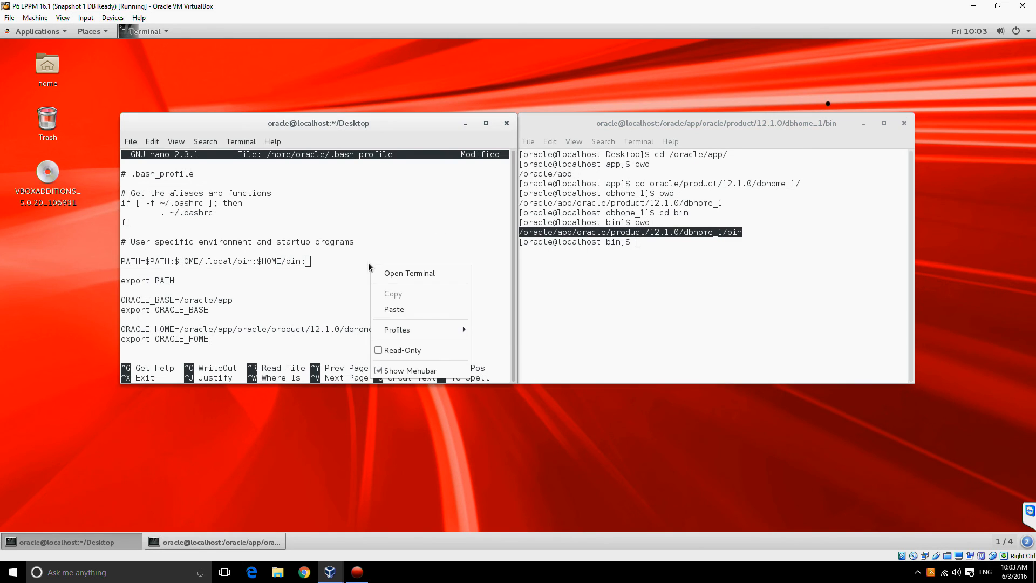
click(396, 312)
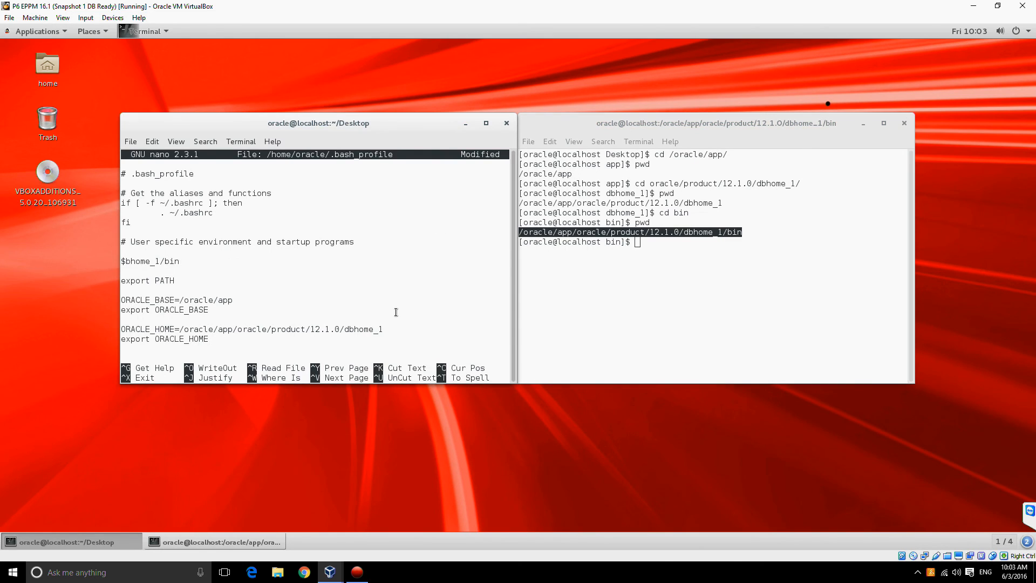
key(Home)
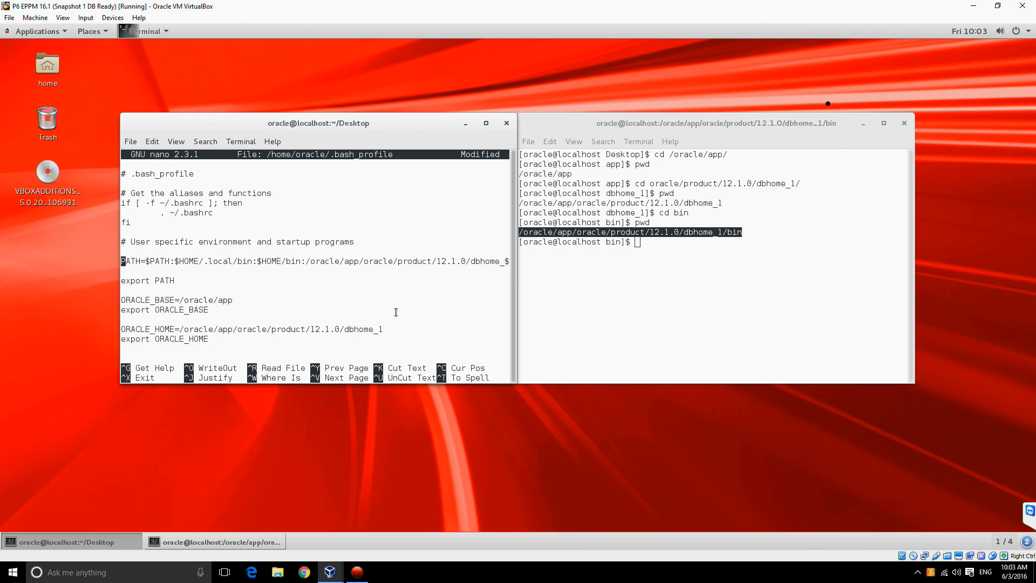
Step: Save the changes to /home/oracle/.bash_profile and exit nano
key(ctrl+x)
key(y)
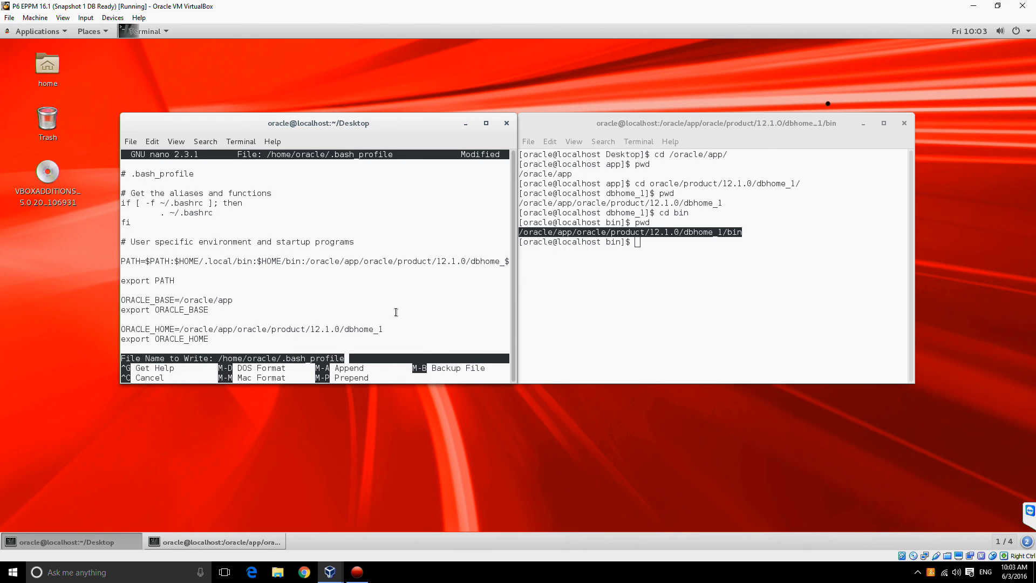
key(Return)
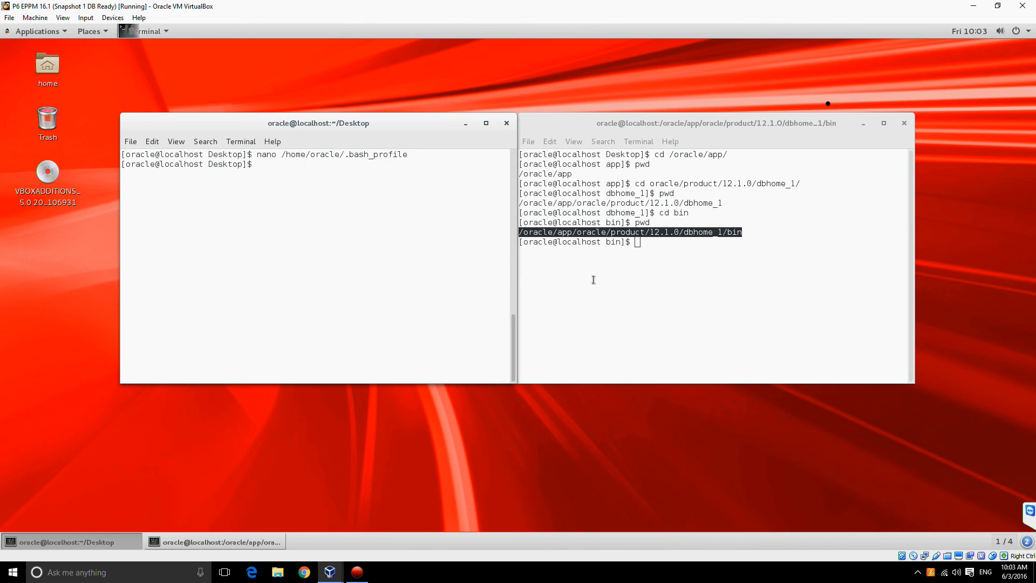
Step: Log the oracle user out of the Linux desktop session
click(1028, 32)
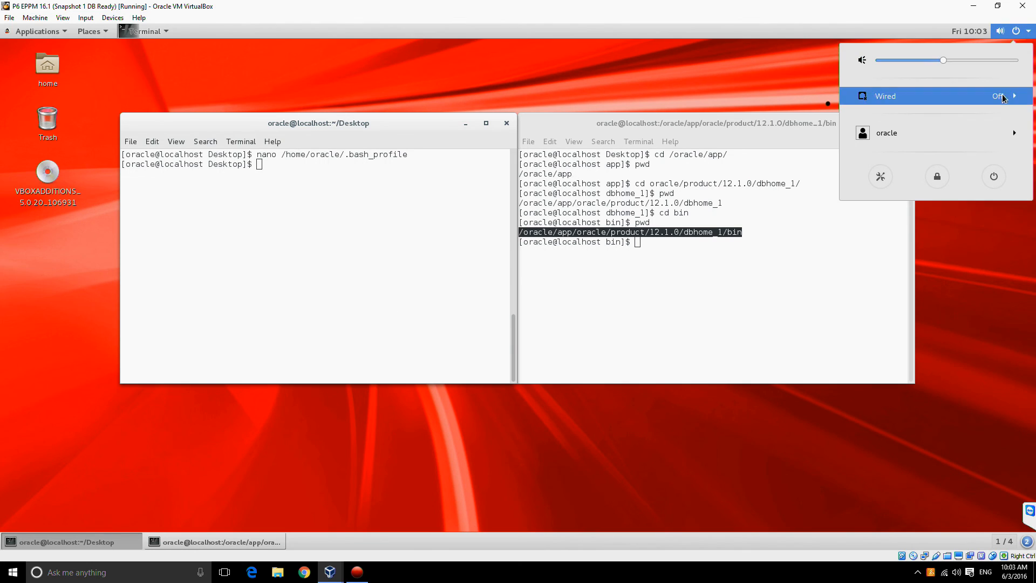
click(996, 133)
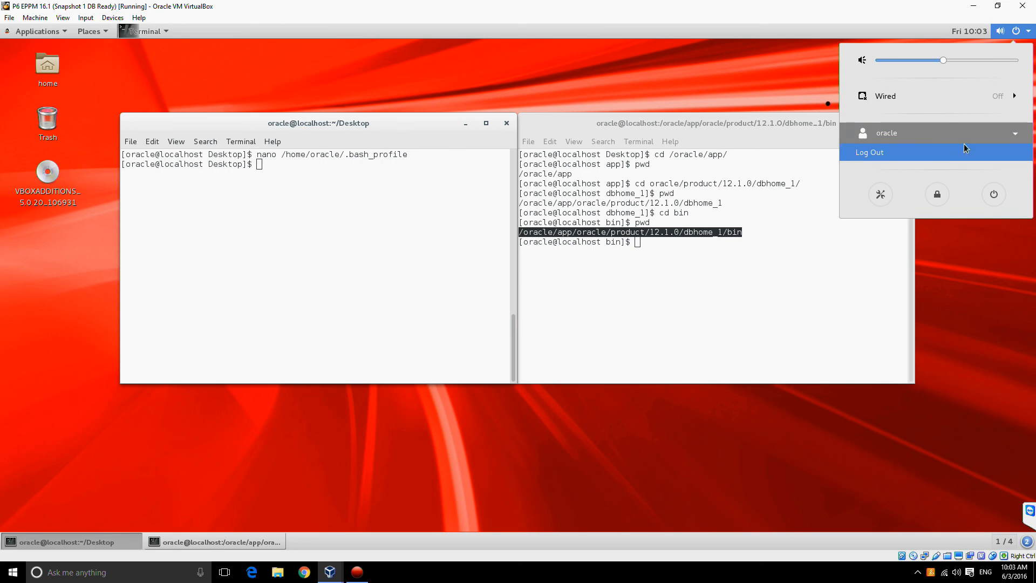
click(933, 153)
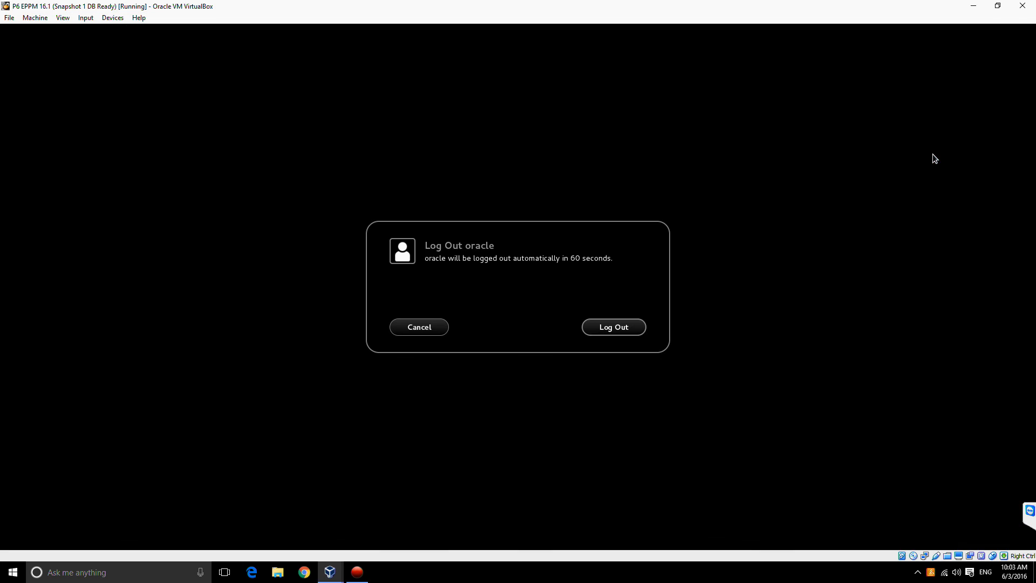
click(637, 333)
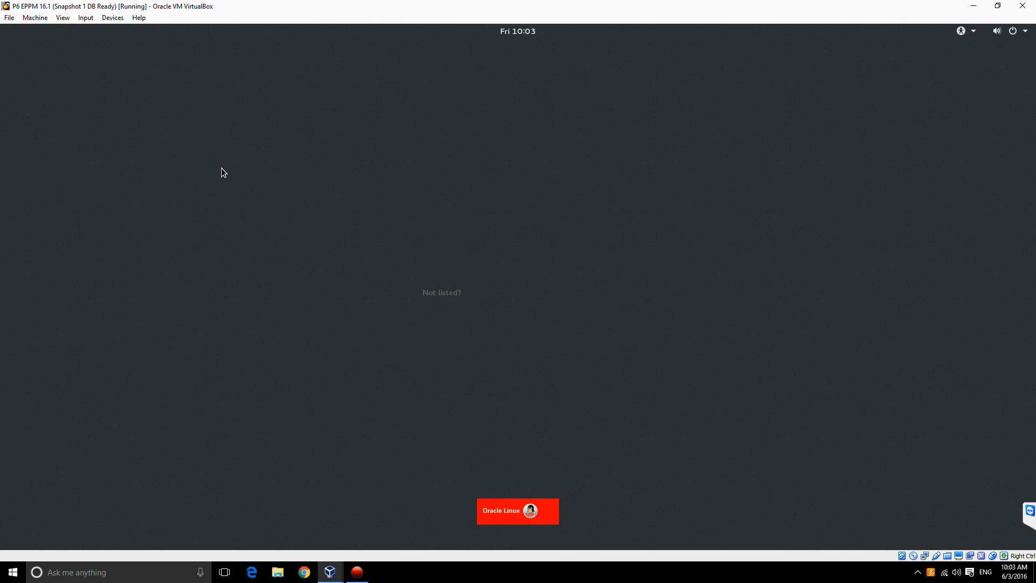
Step: Sign back in as the oracle user by entering the account password
click(471, 277)
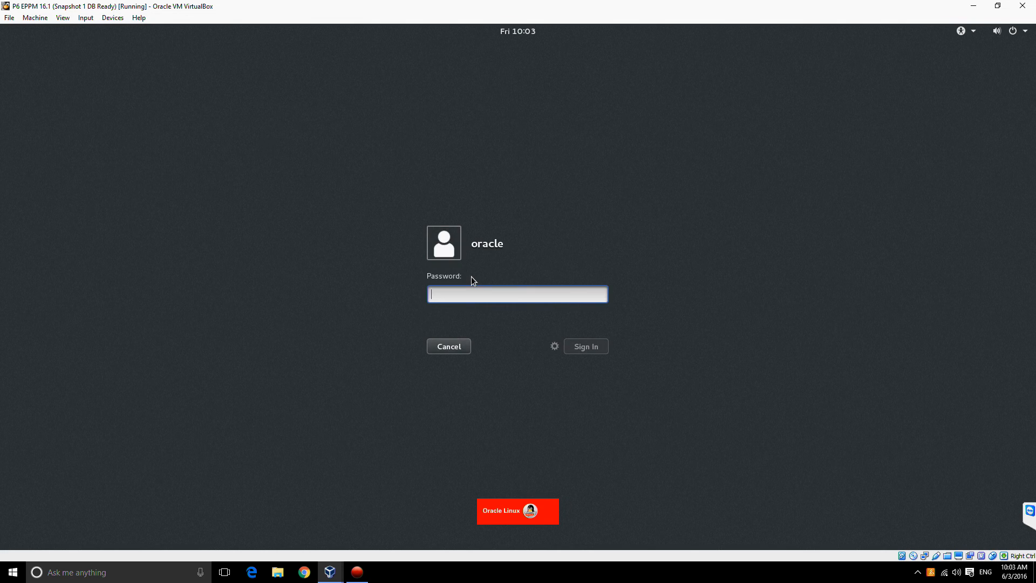
text(ora)
key(Return)
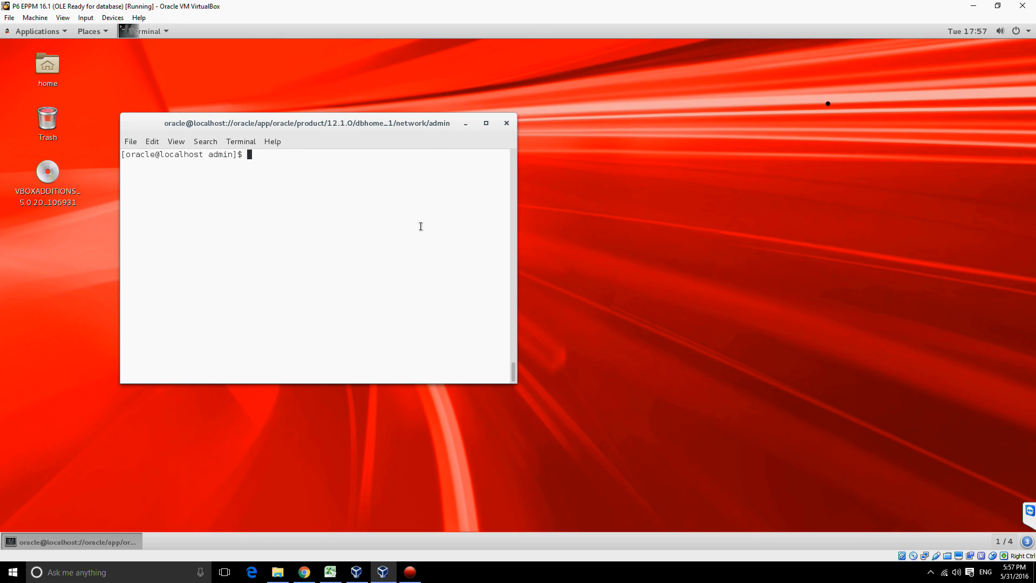
Step: Print the working directory path in the network/admin terminal and list its files in long format
key(Return)
key(Return)
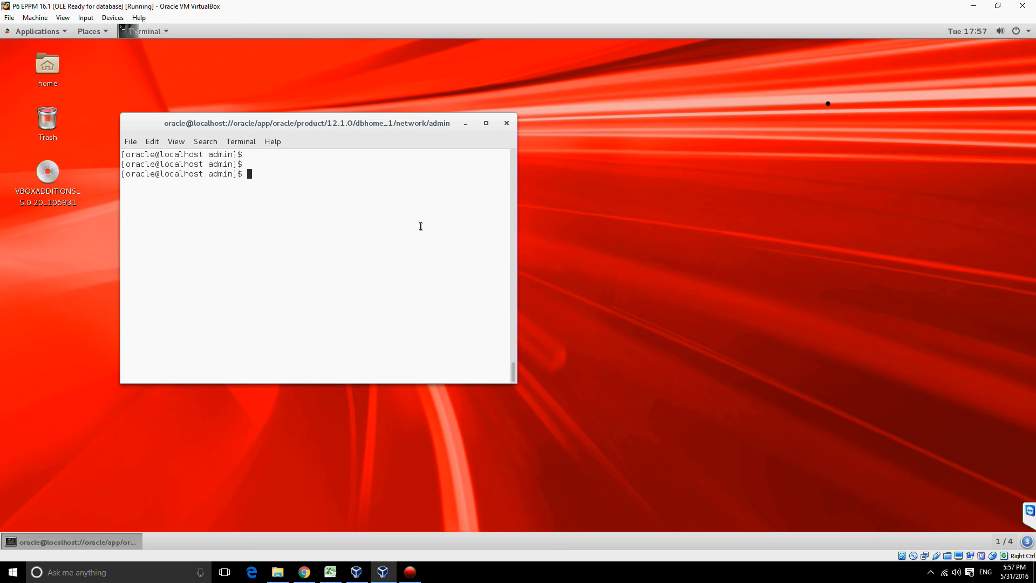
text(pwd)
key(Return)
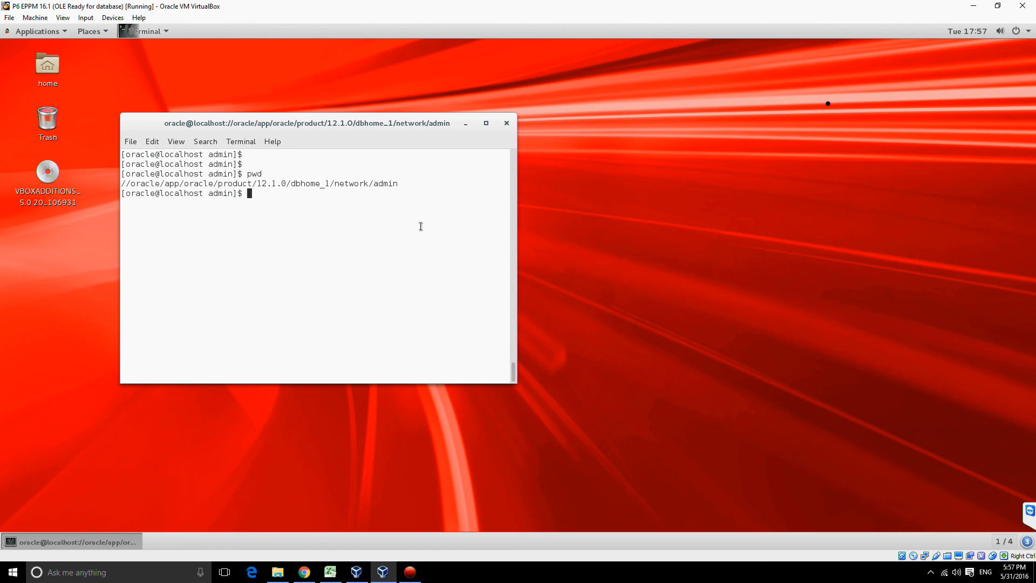
key(Return)
drag(119, 184, 402, 184)
text(ll)
key(Return)
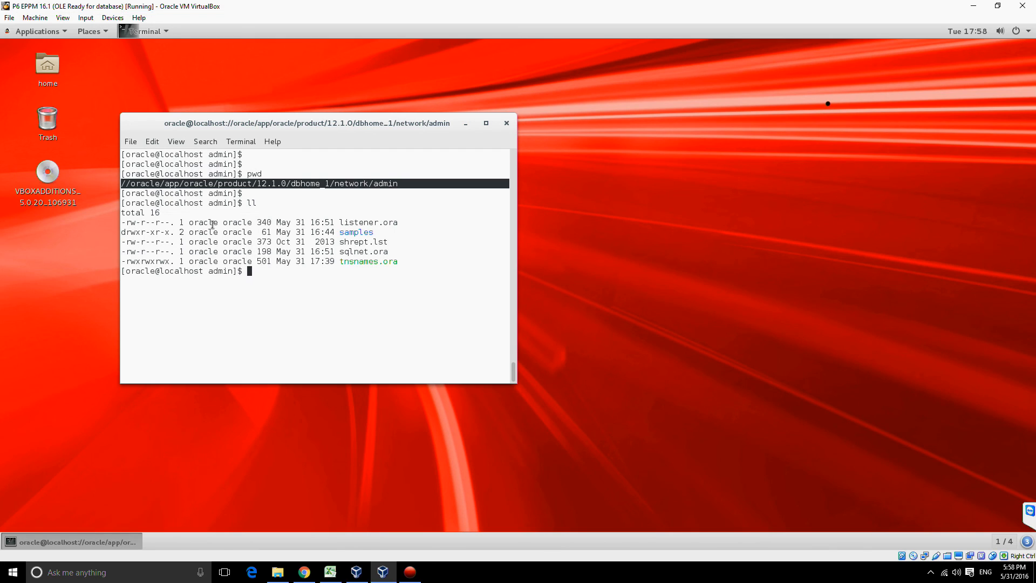
Step: Set the permissions of tnsnames.ora to 777 with chmod
text(chmod 777 tns)
key(Tab)
key(Return)
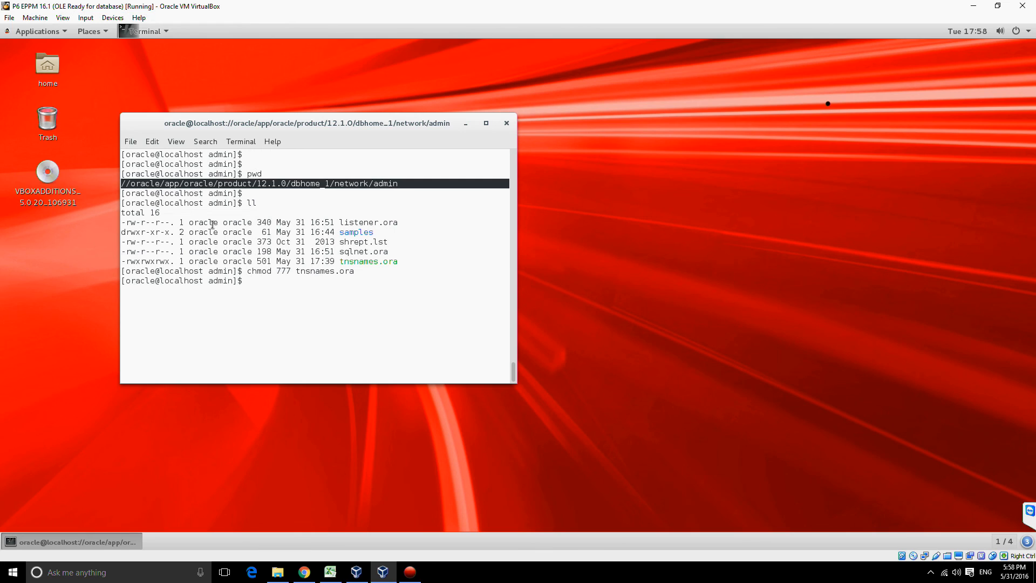
Step: Launch the listener control utility lsnrctl, using command completion to find its name
text(lsnc)
key(BackSpace)
key(Tab)
key(Tab)
key(Tab)
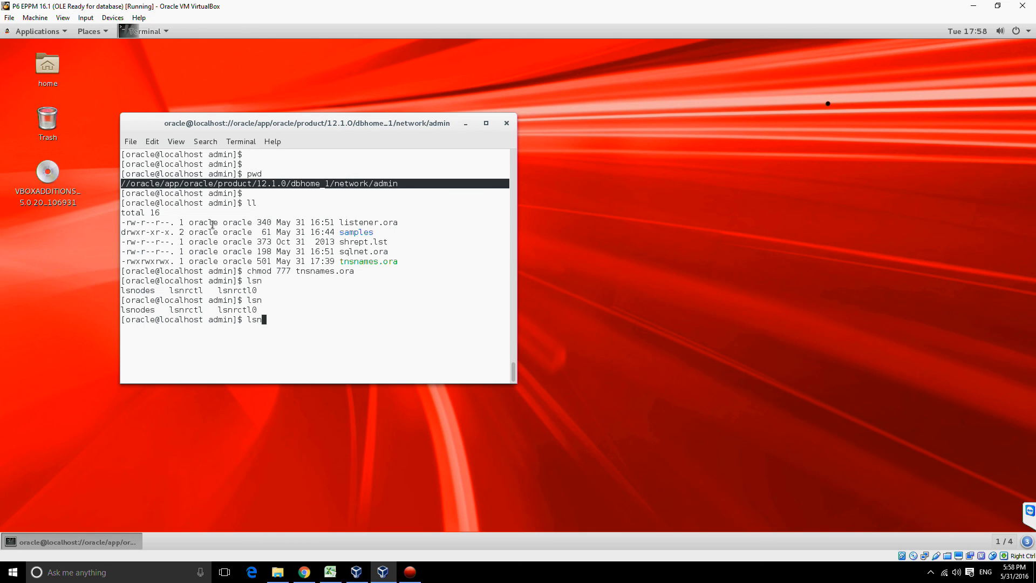
text(r)
key(Tab)
key(Return)
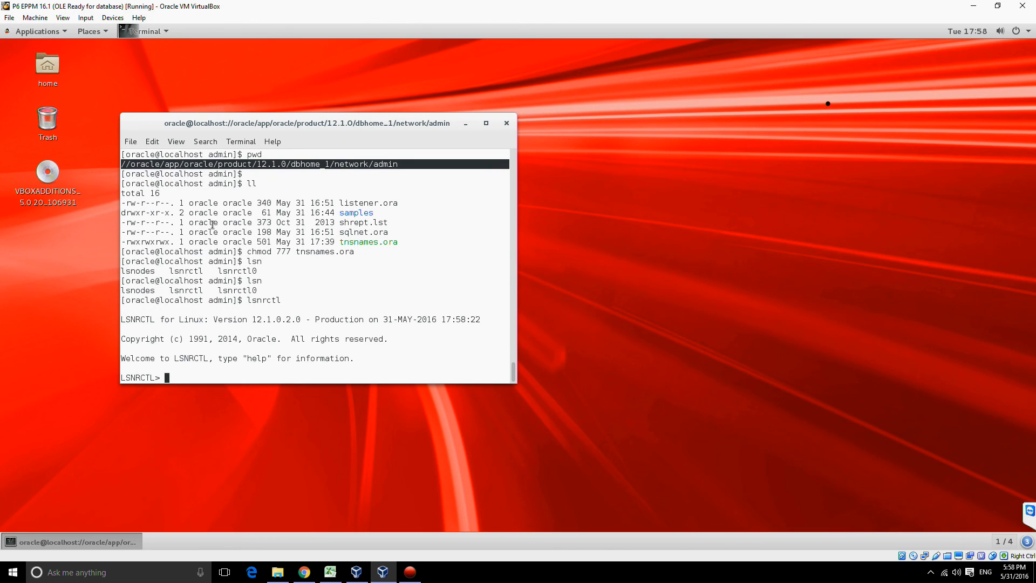
Step: Issue start, stop and start again for the listener at the LSNRCTL prompt, and exit the utility
text(start)
key(Return)
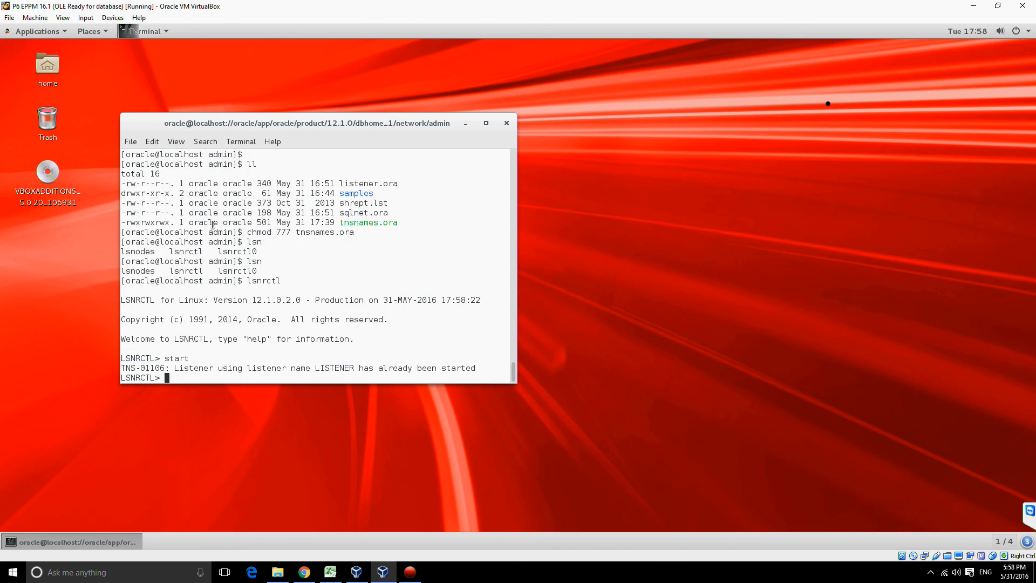
text(stop)
key(Return)
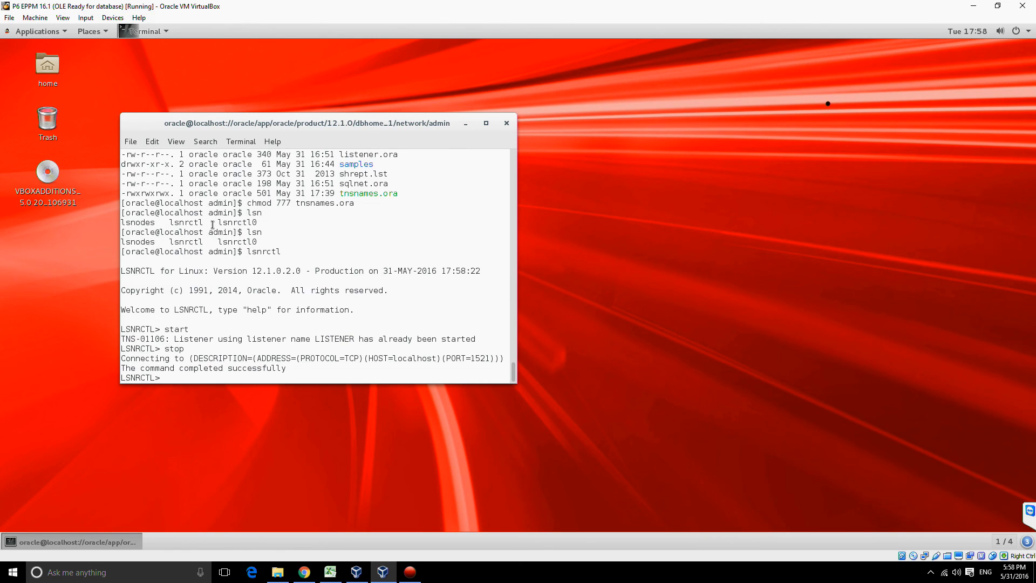
text(start)
key(Return)
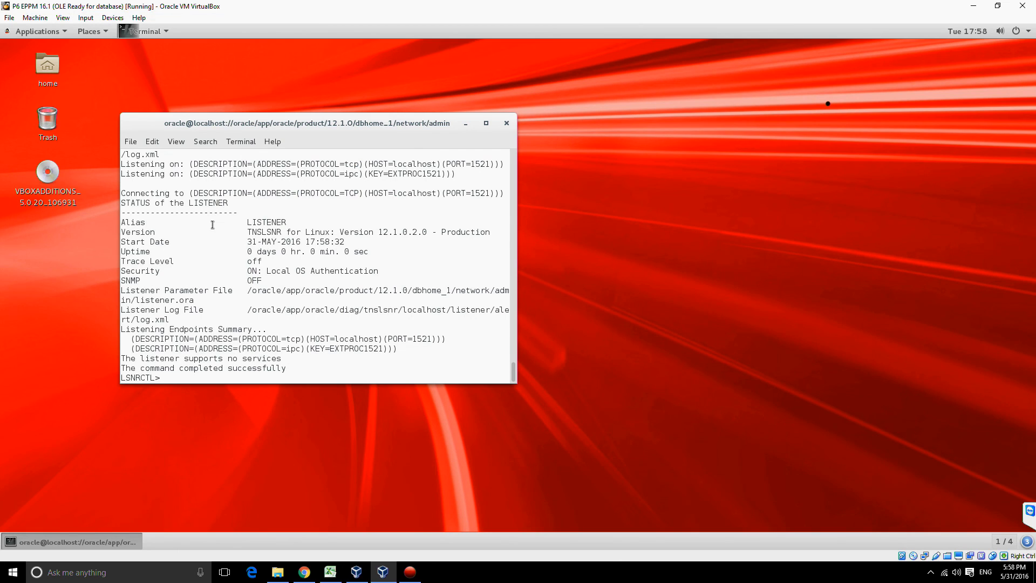
text(exit)
key(Return)
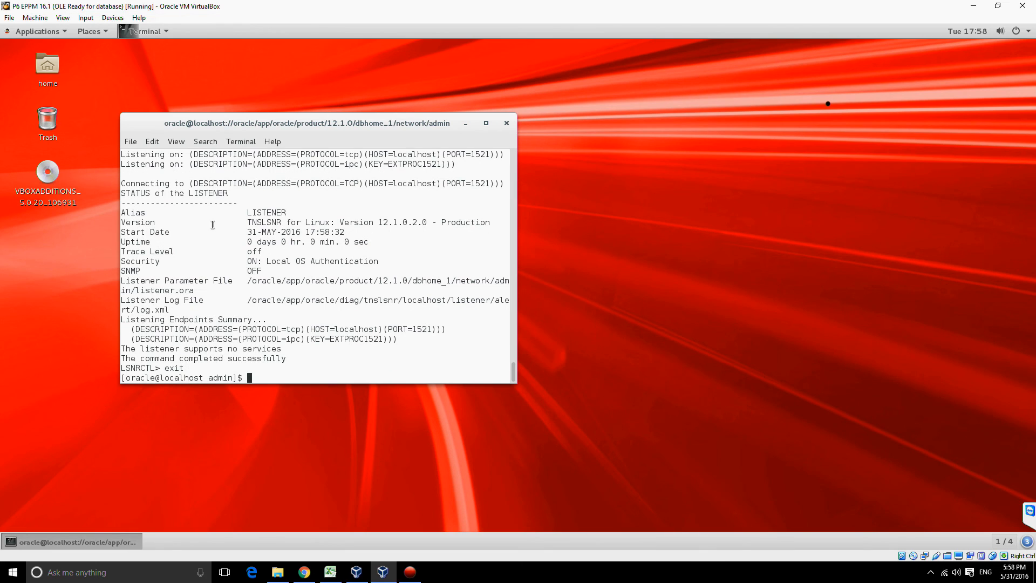
Step: Log in to SQL*Plus as sys with the account password as sysdba, and start up the database instance
key(Return)
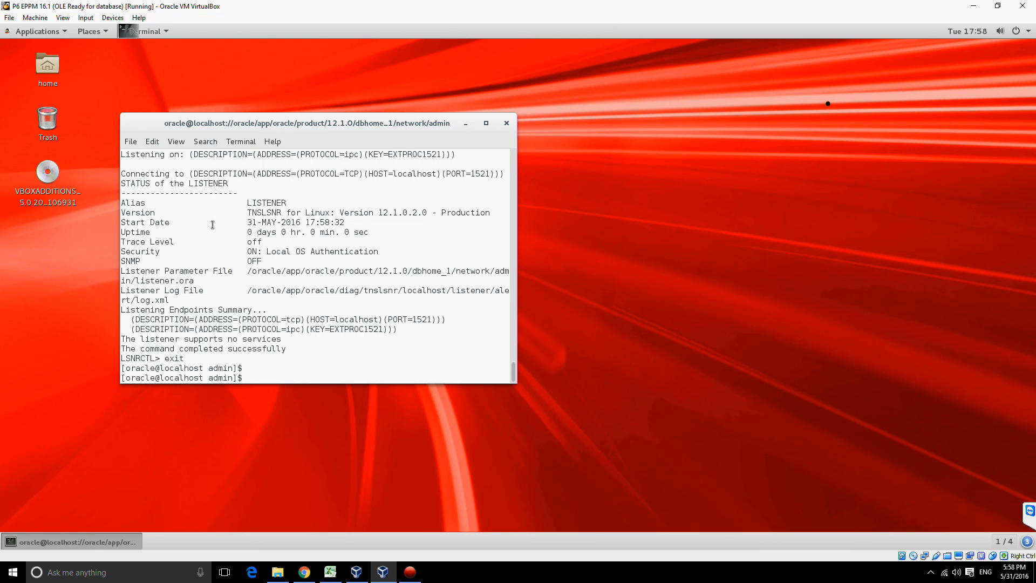
text(sqlplus sys/Welcome1 as sysdba)
key(Return)
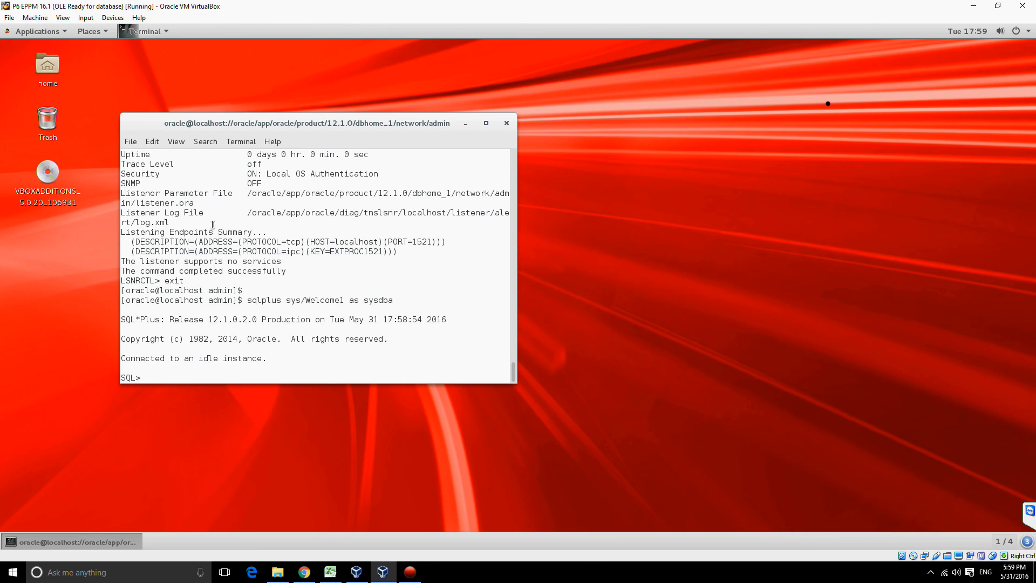
text(startup)
key(Return)
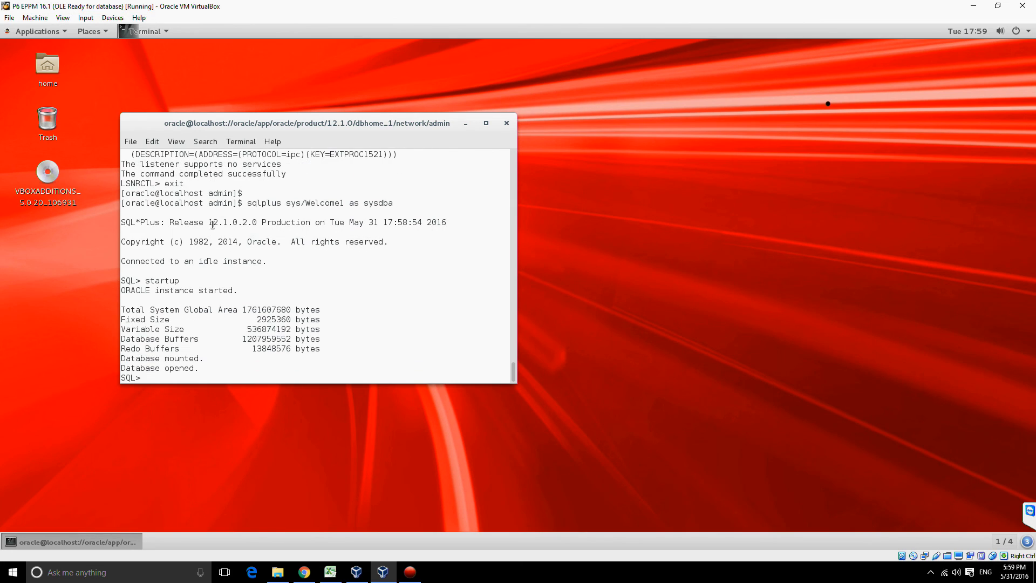
Step: Connect to the pluggable database p6 as sys with the account password as sysdba, and start it up
text(connect sys/Welcome1@p6 as sysdba)
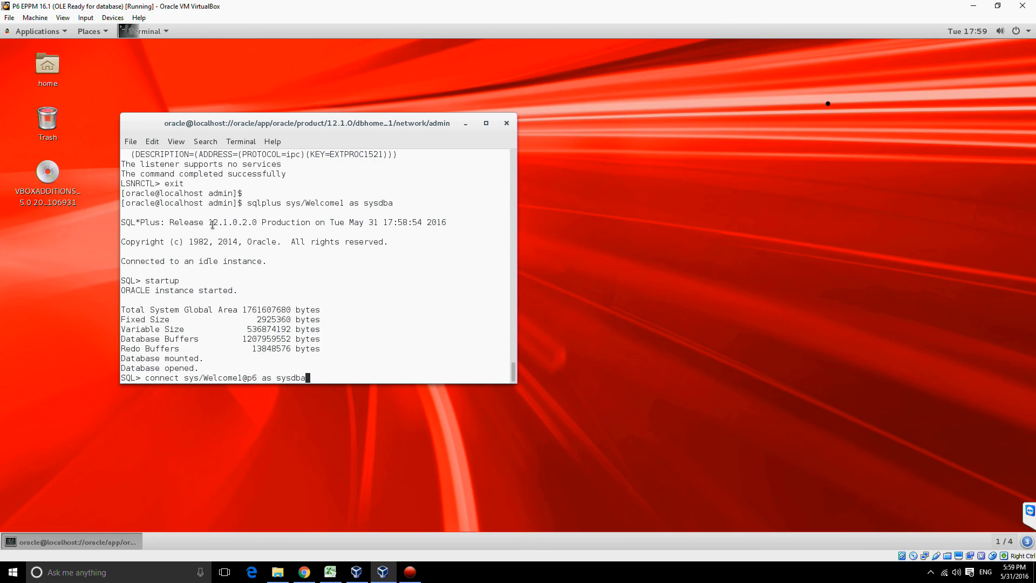
key(Return)
text(st)
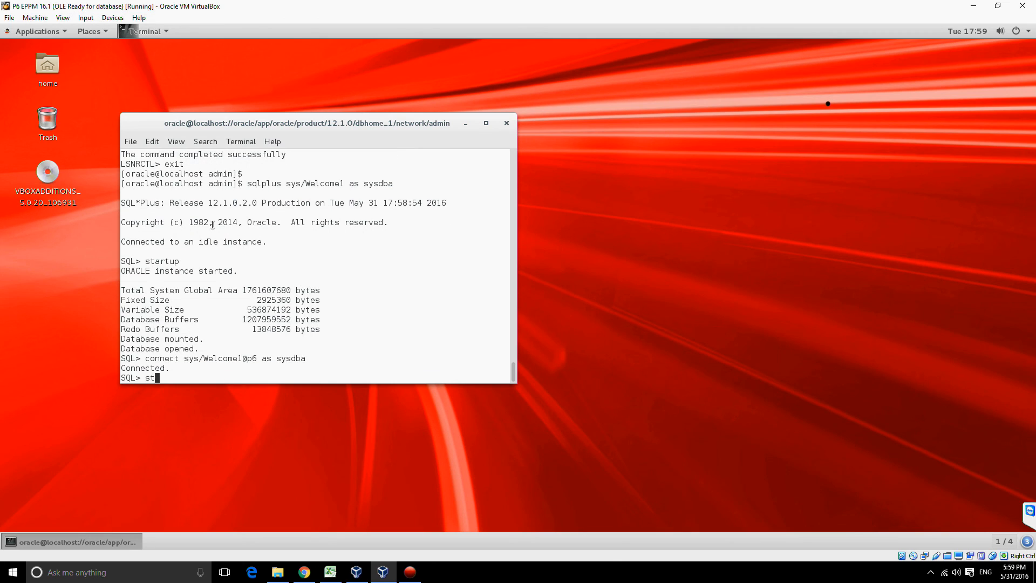
text(artup)
key(Return)
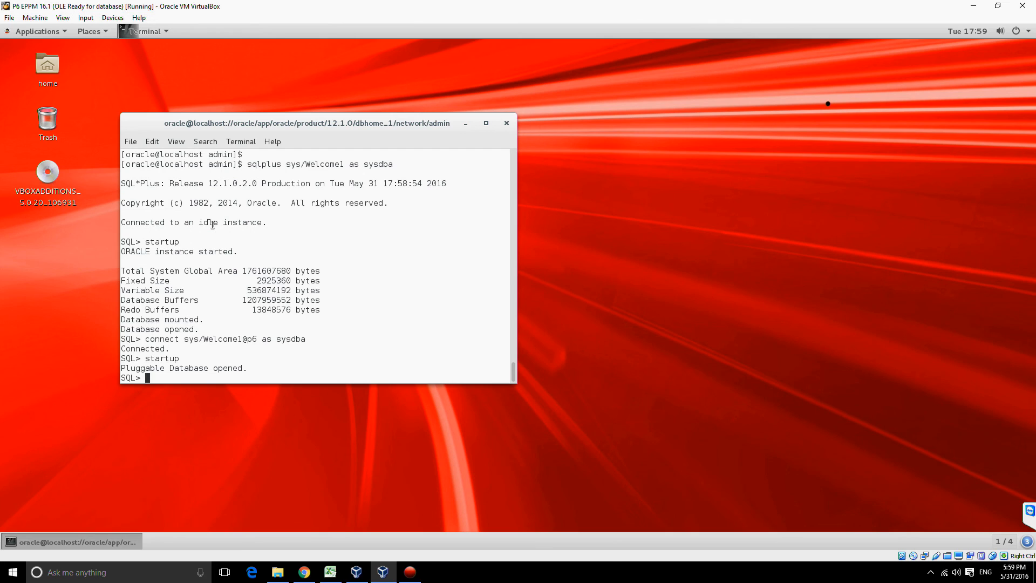
Step: Connect to the pluggable database p6 as the system user with the account password
text(connect system/Welcome1@p6)
key(Return)
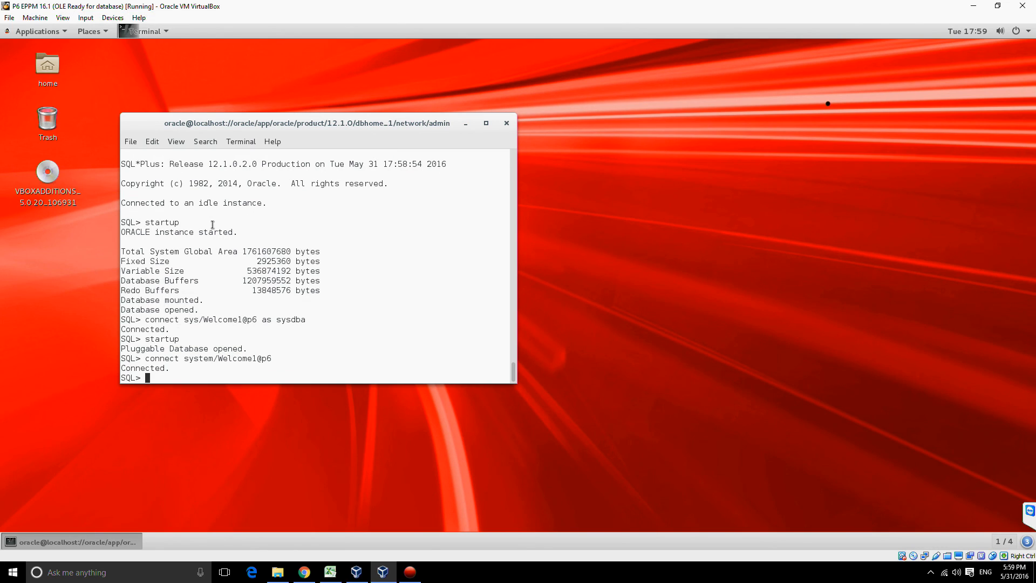